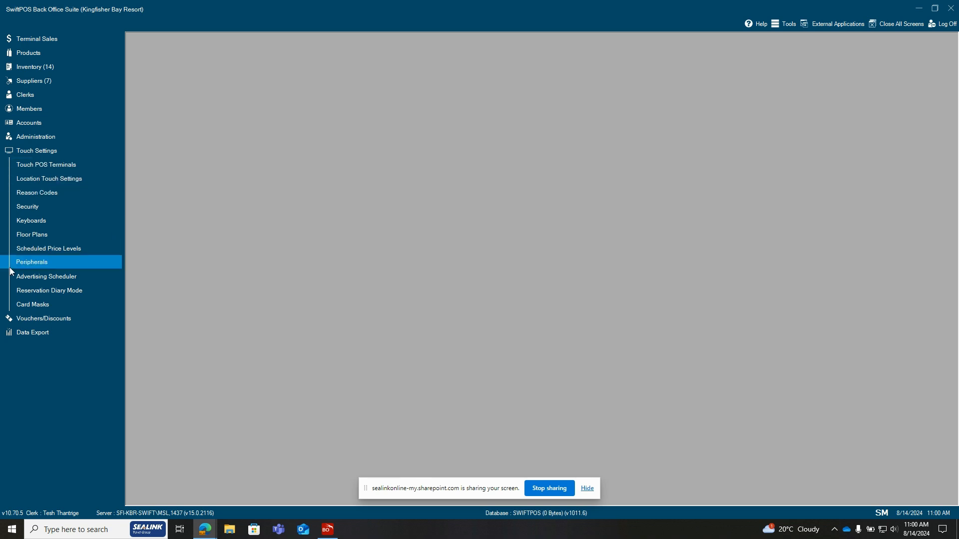
View the Touch POS Terminals overview and the Location Touch Settings
{"action": "left_click", "coordinate": [53, 163]}
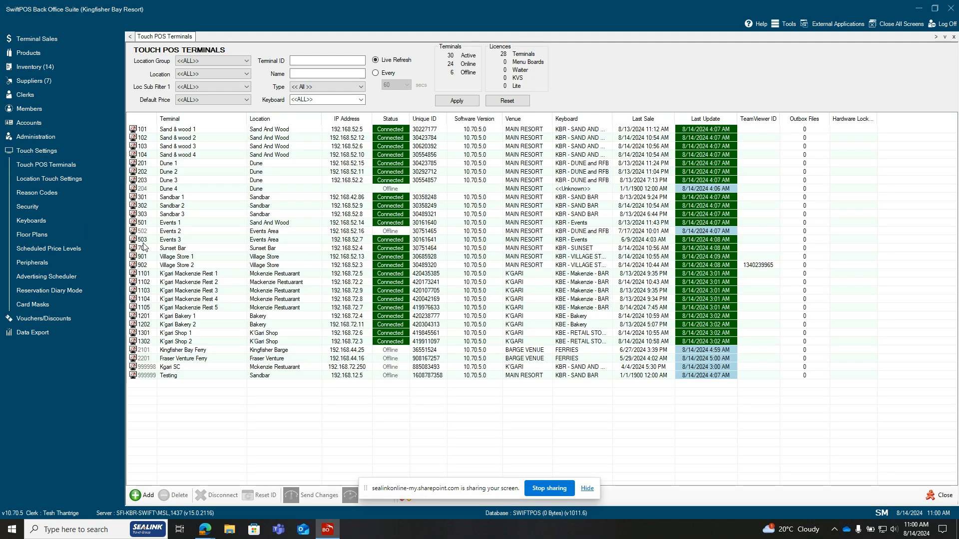
{"action": "left_click", "coordinate": [66, 179]}
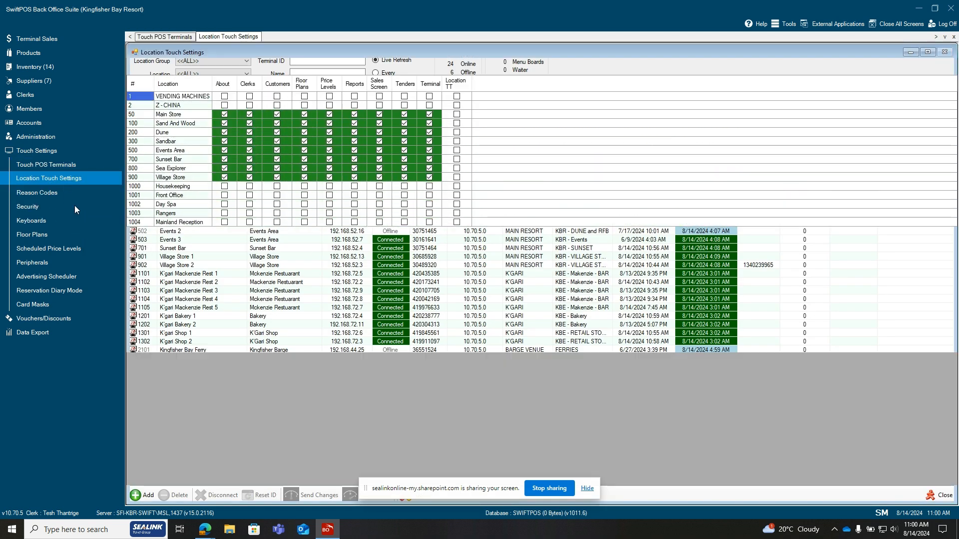
Open the KBR - SAND AND WOOD keyboard to view its touch layout
{"action": "left_click", "coordinate": [39, 221]}
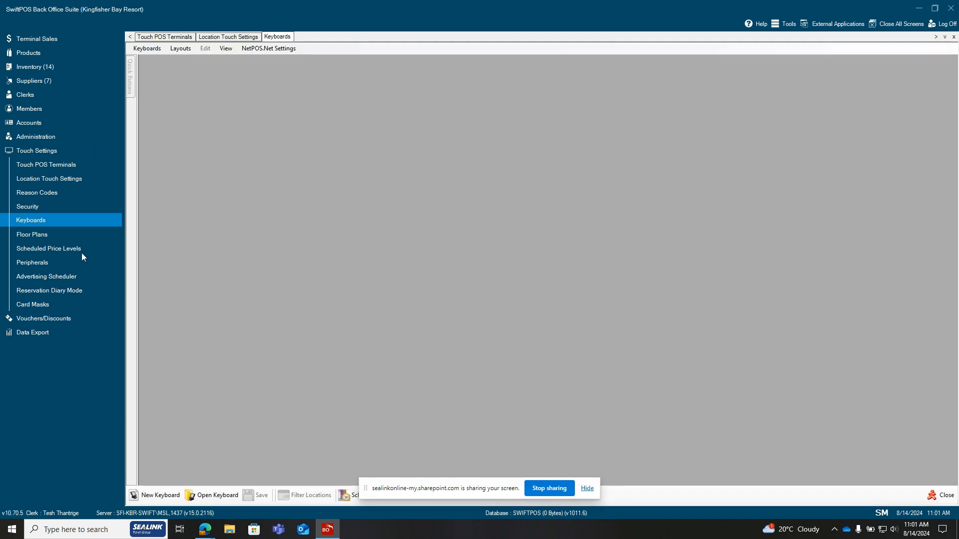
{"action": "left_click", "coordinate": [214, 501]}
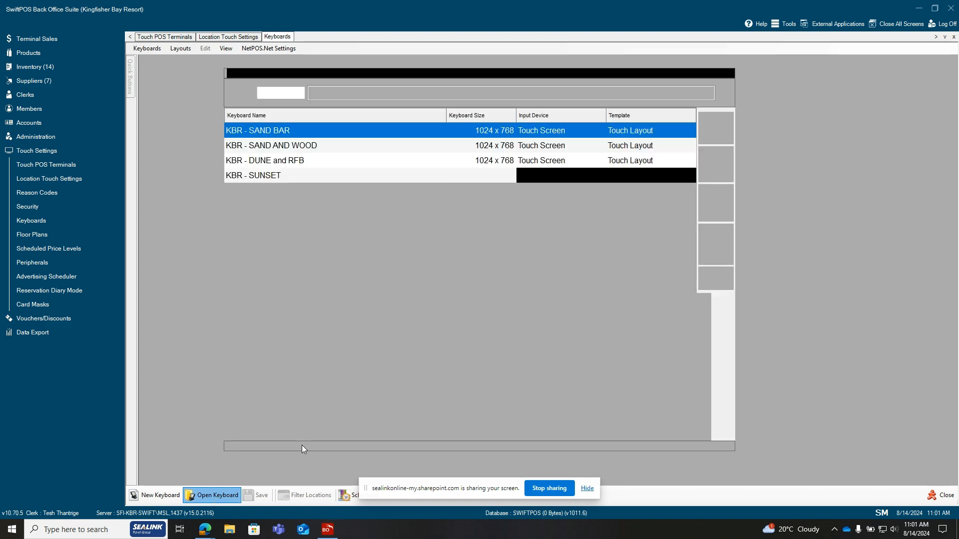
{"action": "double_click", "coordinate": [308, 152]}
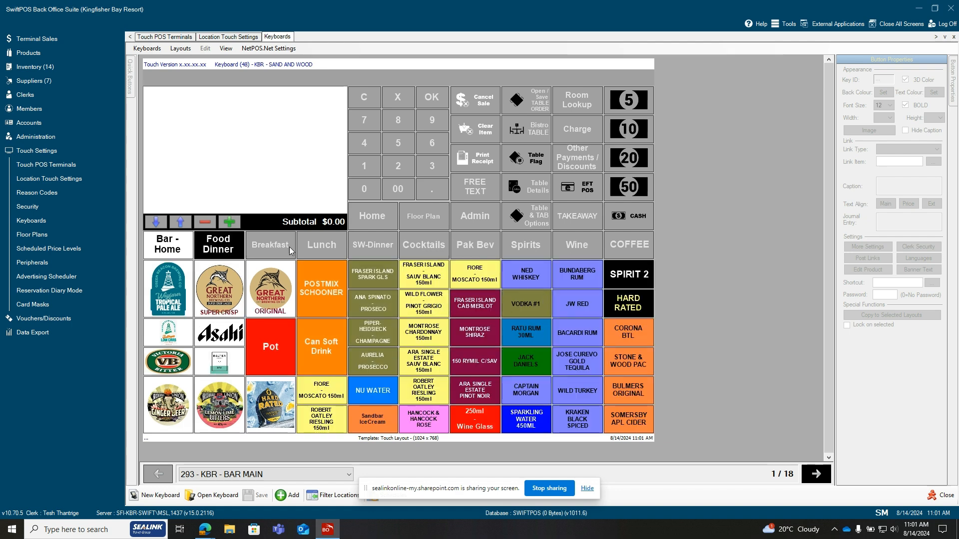
Open the Peripherals list under Touch Settings and check the peripheral types available for filtering
{"action": "left_click", "coordinate": [70, 262]}
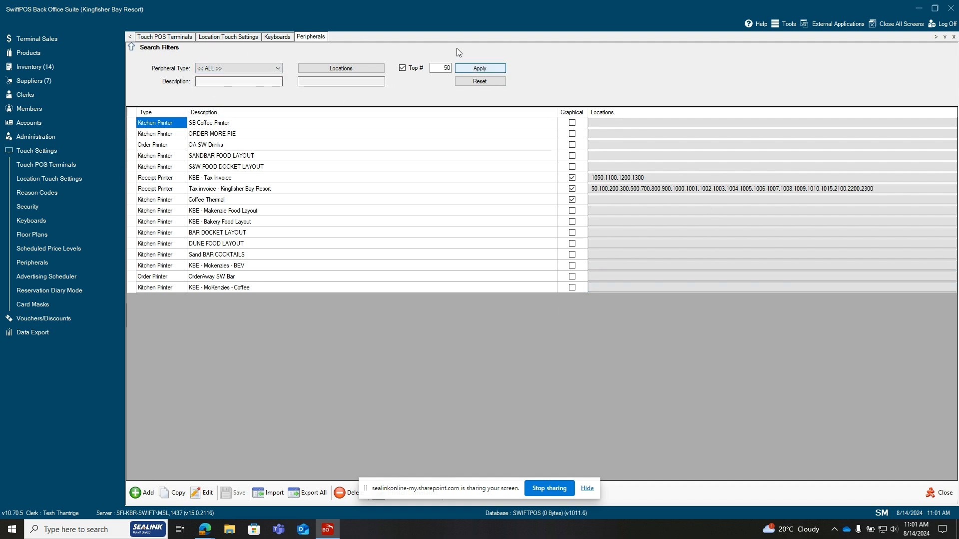
{"action": "left_click", "coordinate": [275, 69]}
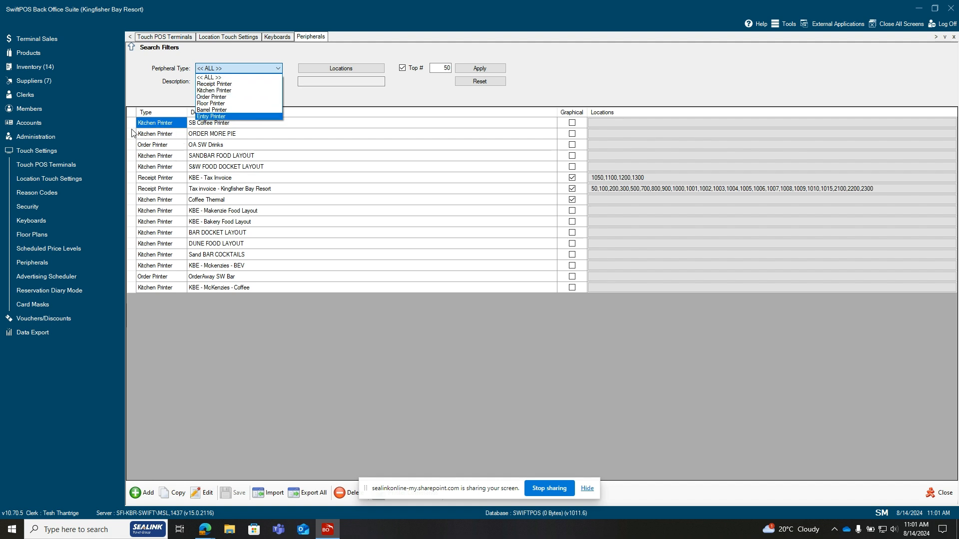
{"action": "left_click", "coordinate": [316, 95]}
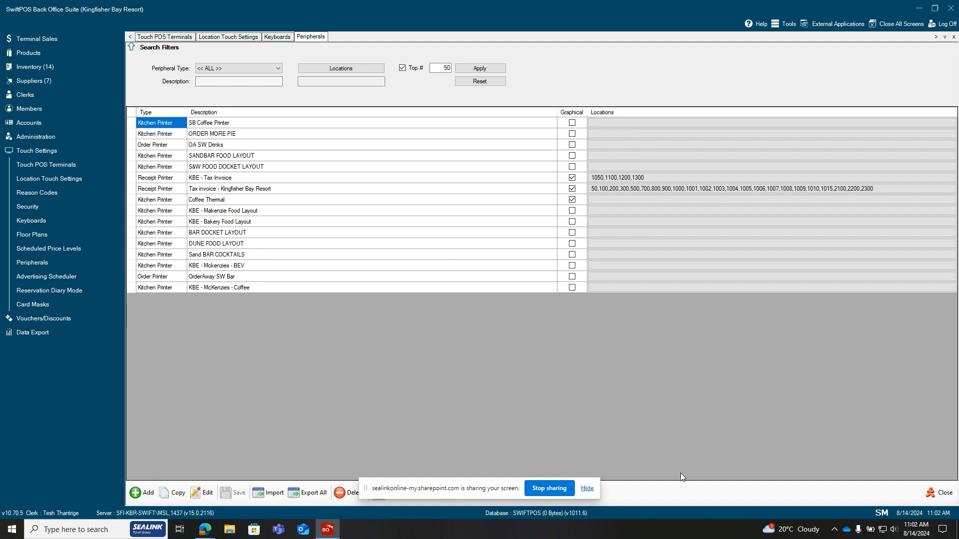
{"action": "left_click", "coordinate": [588, 489]}
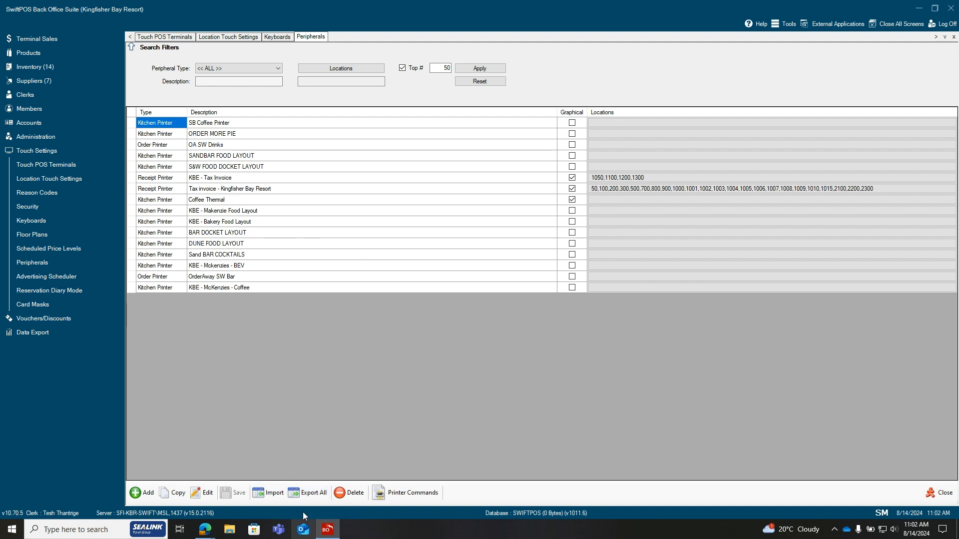
Look at the export dialog for all peripherals and the printer commands setup, cancelling both
{"action": "left_click", "coordinate": [312, 496]}
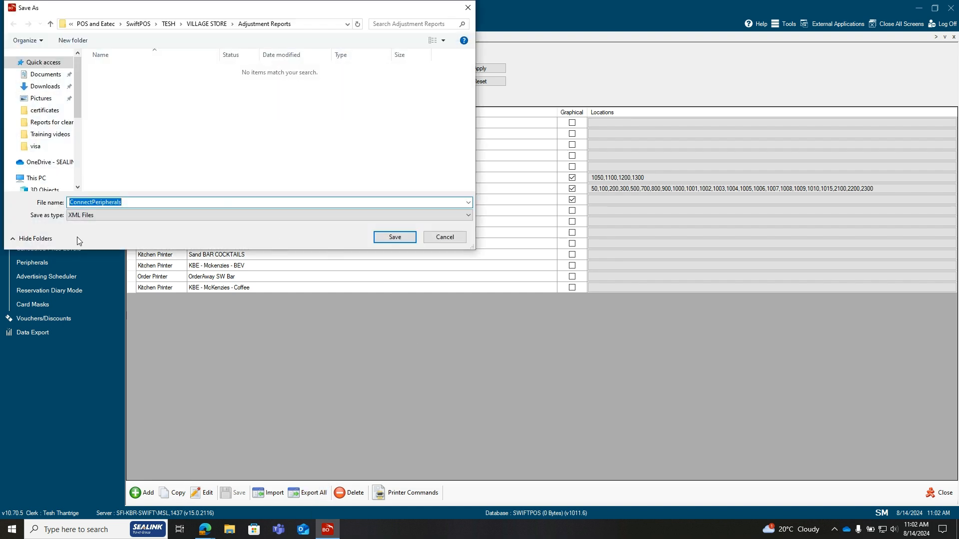
{"action": "left_click", "coordinate": [438, 240]}
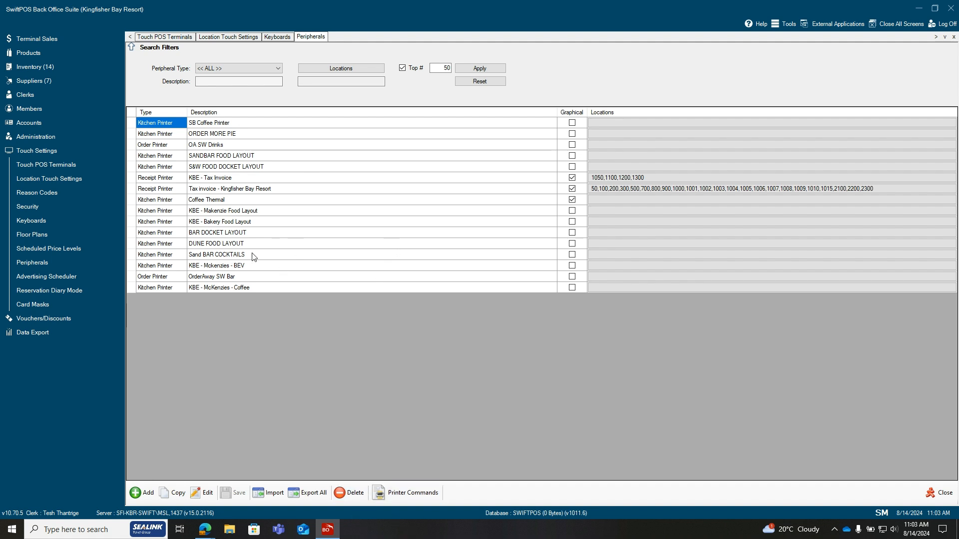
{"action": "left_click", "coordinate": [429, 494]}
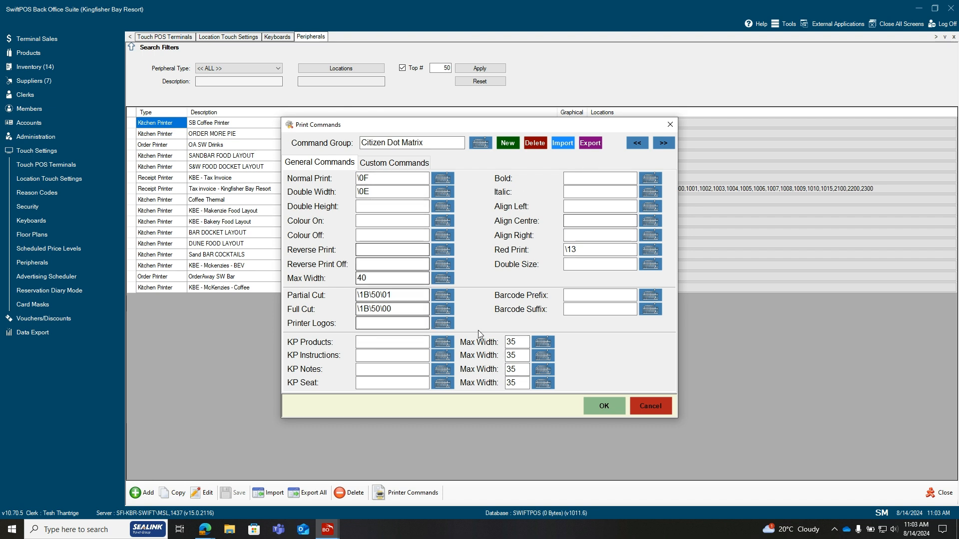
{"action": "left_click", "coordinate": [649, 406]}
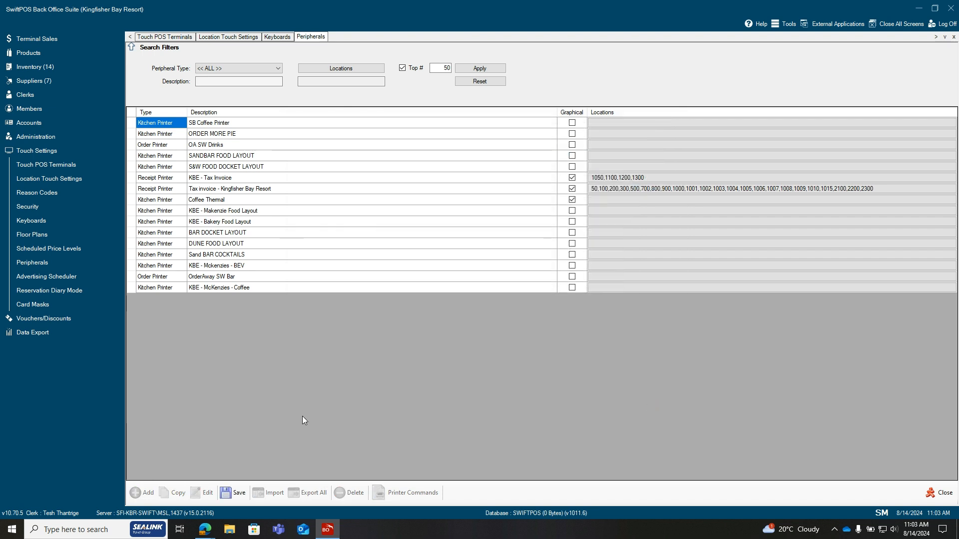
{"action": "left_click", "coordinate": [239, 495]}
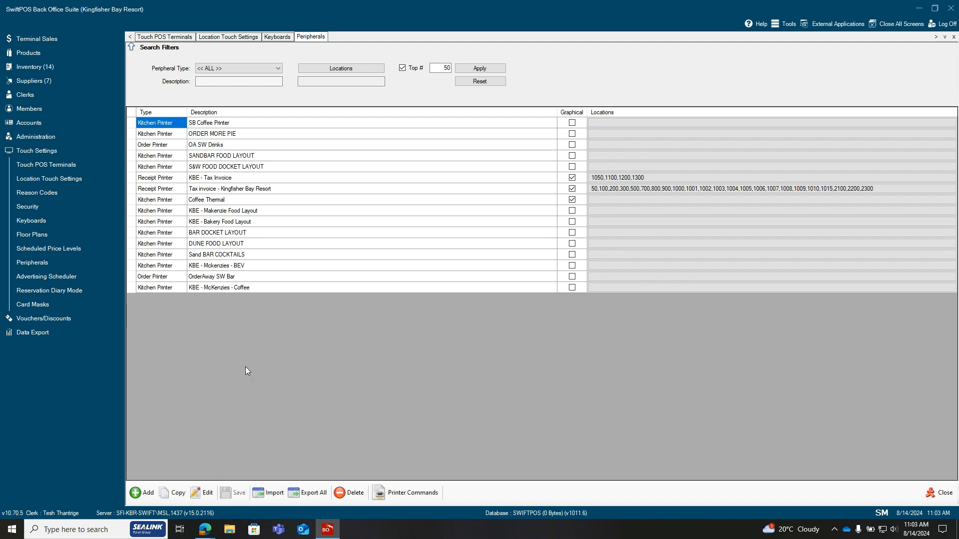
Add a peripheral of type Kitchen Printer with the description Kitchen Printer and save it with its default settings
{"action": "left_click", "coordinate": [139, 495]}
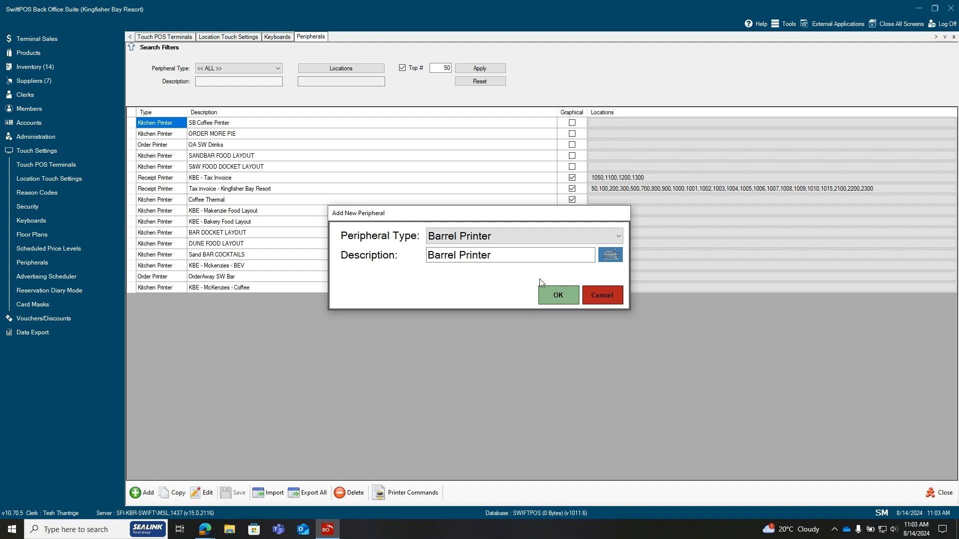
{"action": "left_click", "coordinate": [613, 241]}
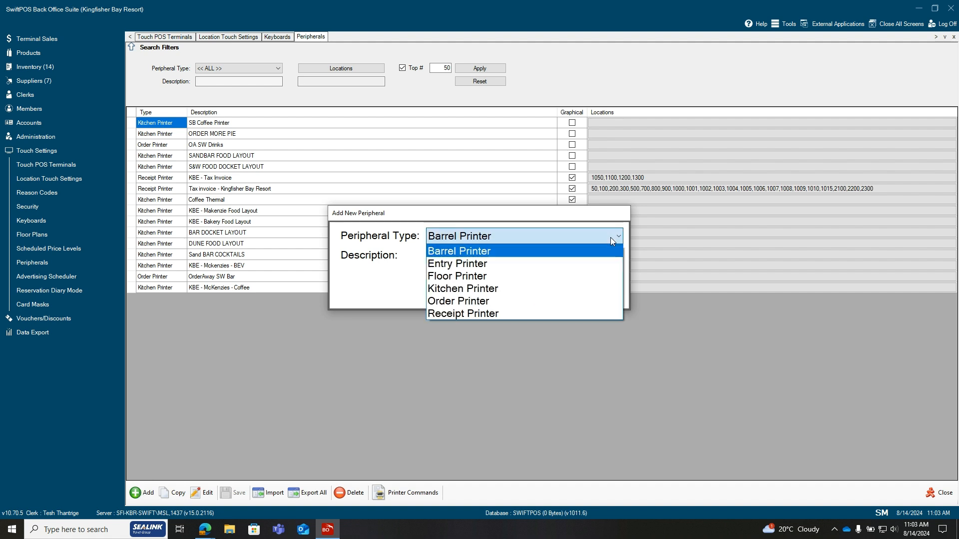
{"action": "left_click", "coordinate": [525, 289]}
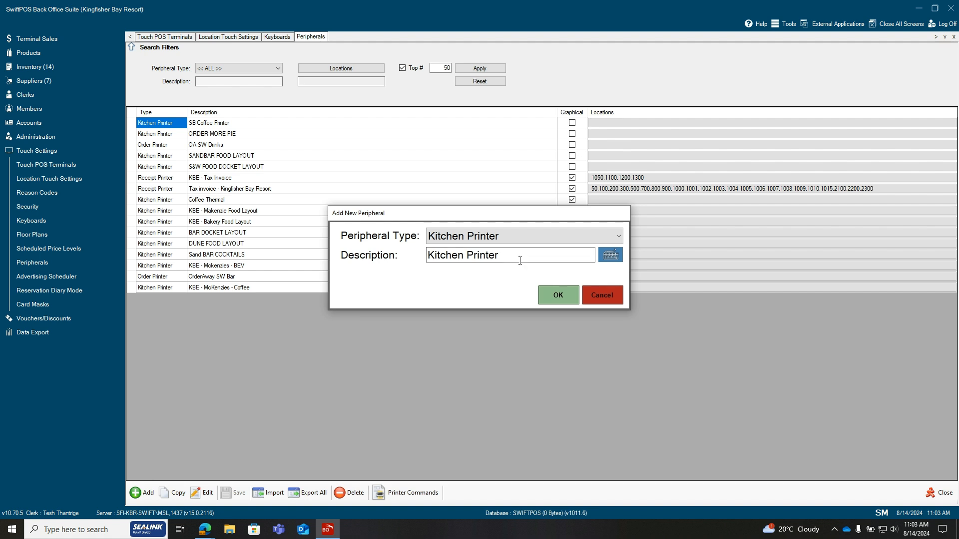
{"action": "left_click", "coordinate": [601, 257]}
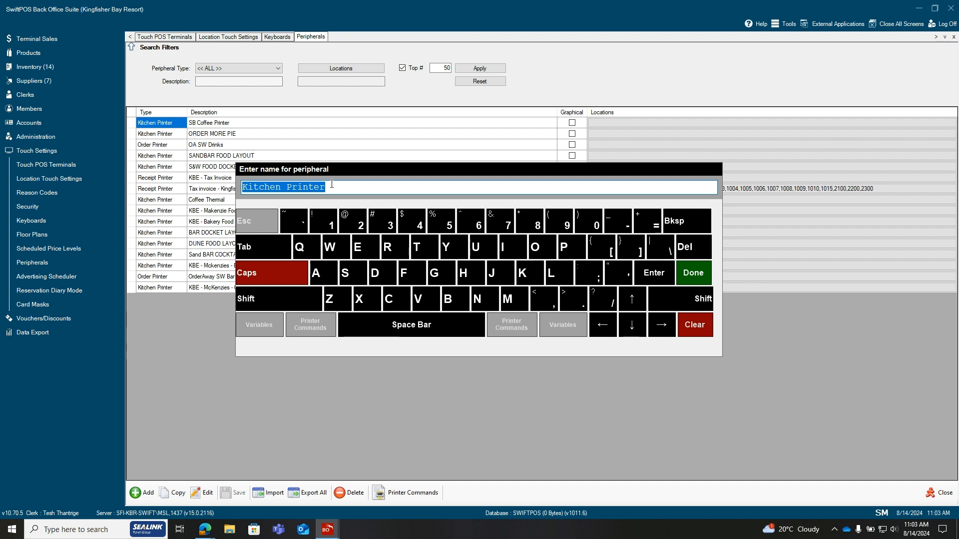
{"action": "left_click", "coordinate": [693, 274]}
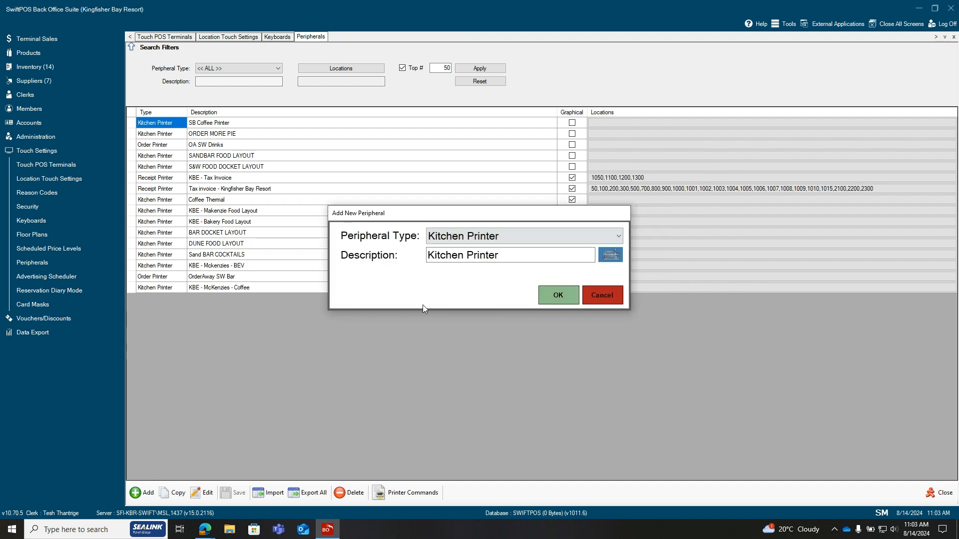
{"action": "left_click", "coordinate": [567, 300]}
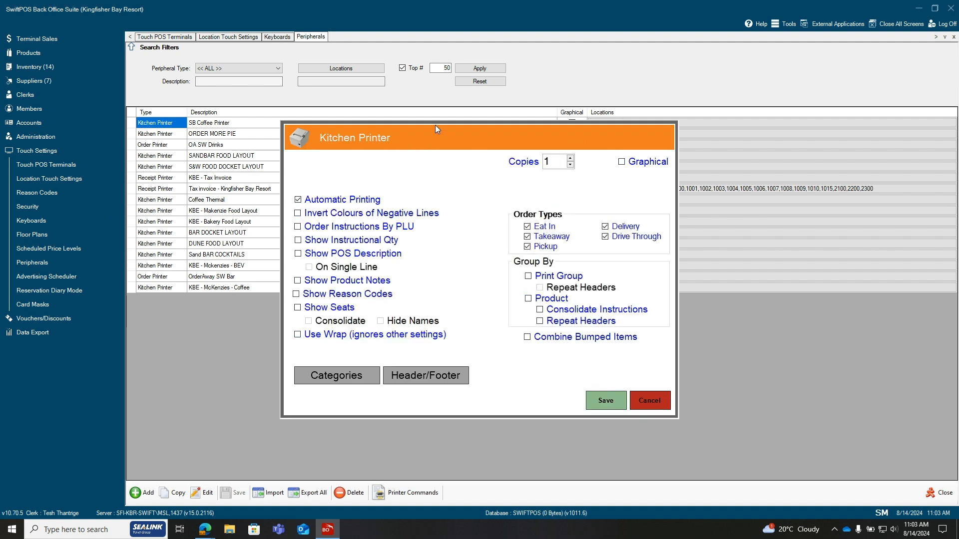
{"action": "left_click", "coordinate": [606, 401]}
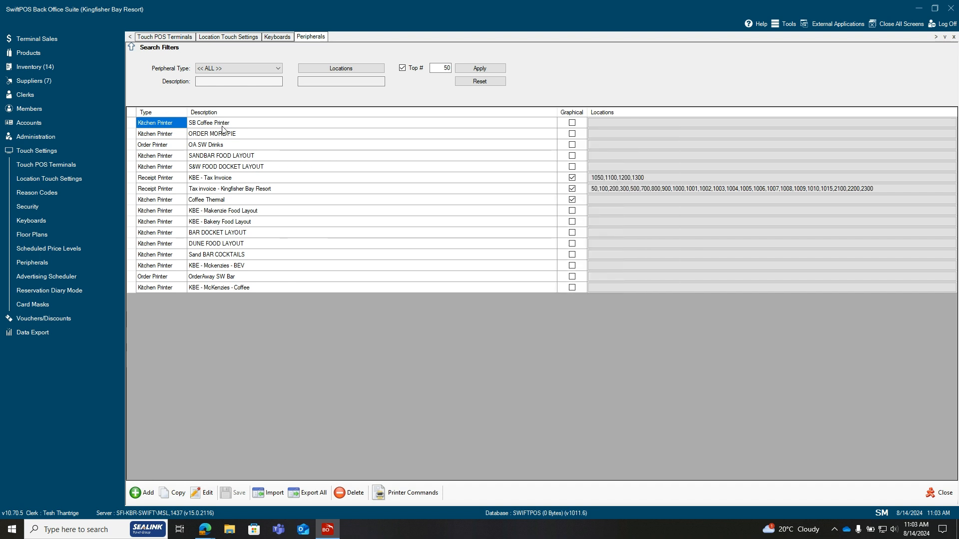
Check the settings of the SB Coffee Printer and close them without saving
{"action": "double_click", "coordinate": [205, 124]}
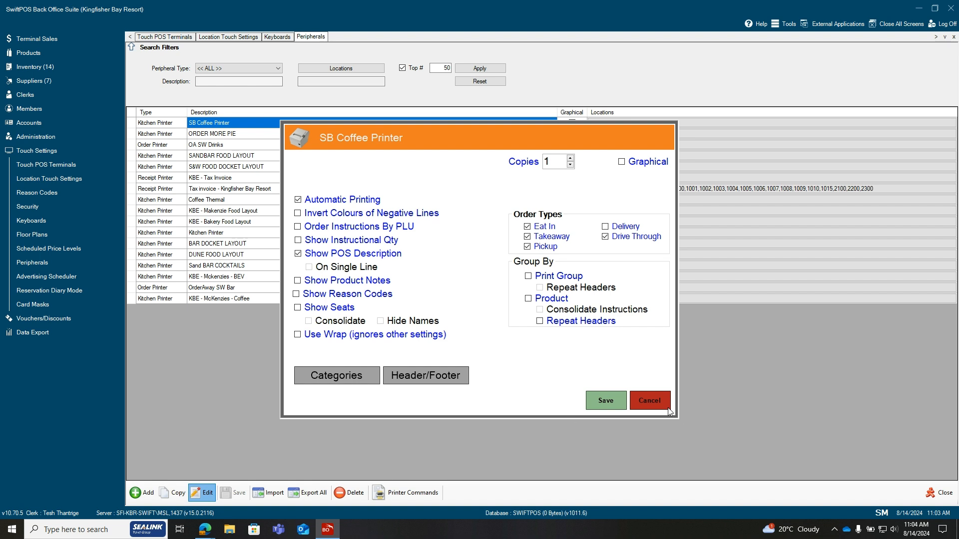
{"action": "left_click", "coordinate": [650, 403]}
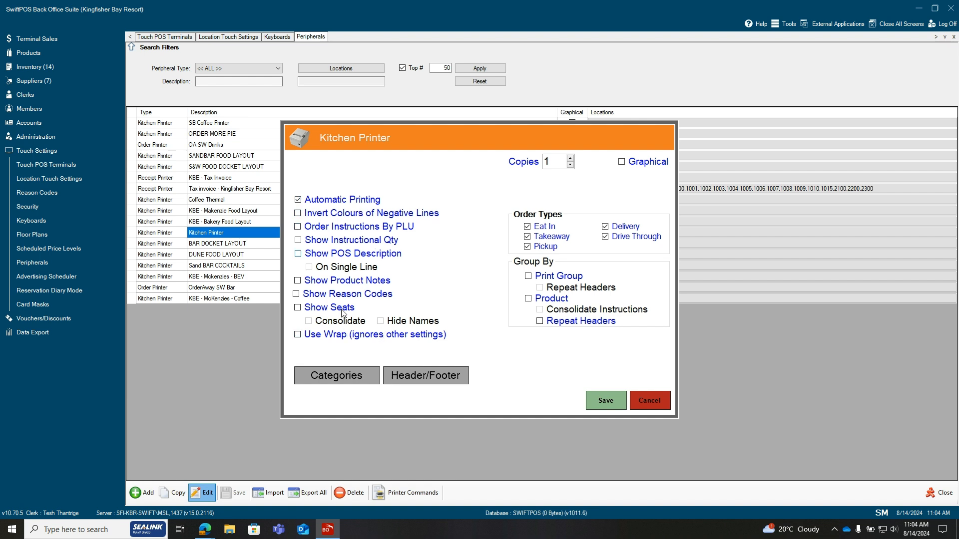
Add the KBE - ENTREE and KBE - MAINS categories to the new Kitchen Printer, and remove KBE - MAINS again before accepting
{"action": "left_click", "coordinate": [345, 376]}
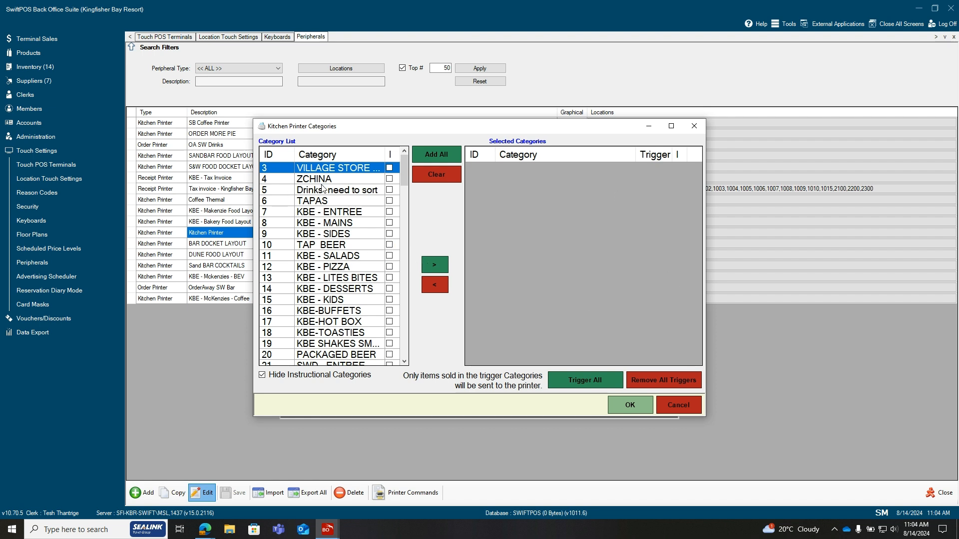
{"action": "left_click", "coordinate": [344, 212]}
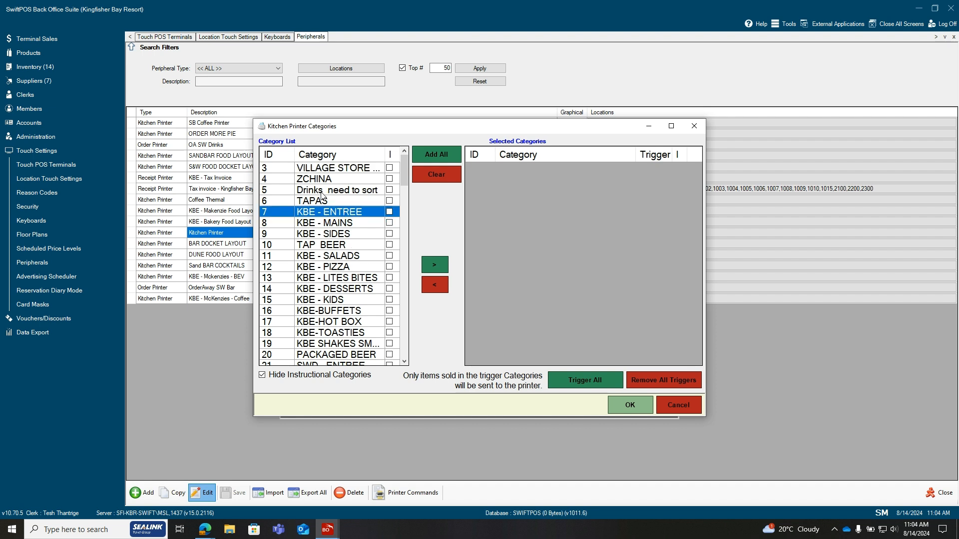
{"action": "left_click", "coordinate": [435, 265]}
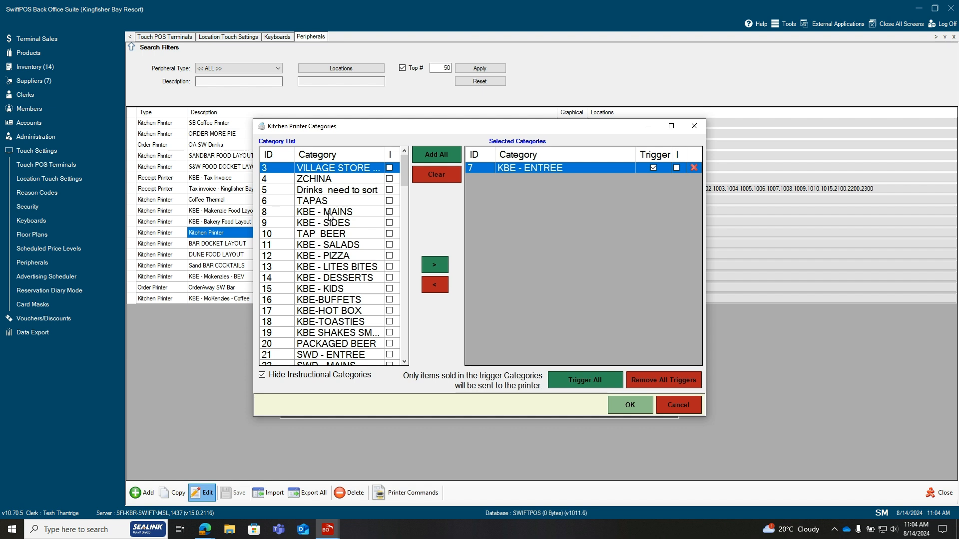
{"action": "left_click", "coordinate": [328, 216]}
{"action": "left_click", "coordinate": [435, 264]}
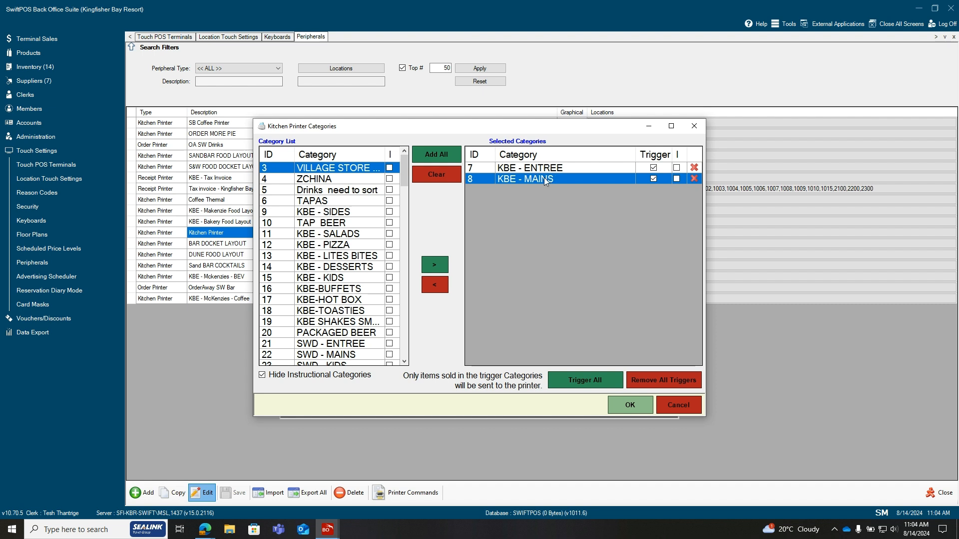
{"action": "left_click", "coordinate": [433, 286]}
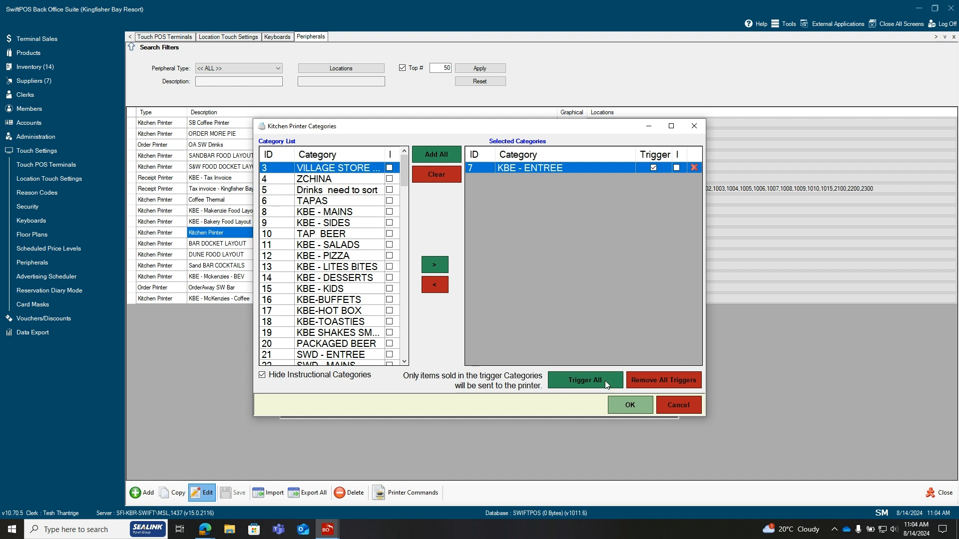
{"action": "left_click", "coordinate": [636, 404]}
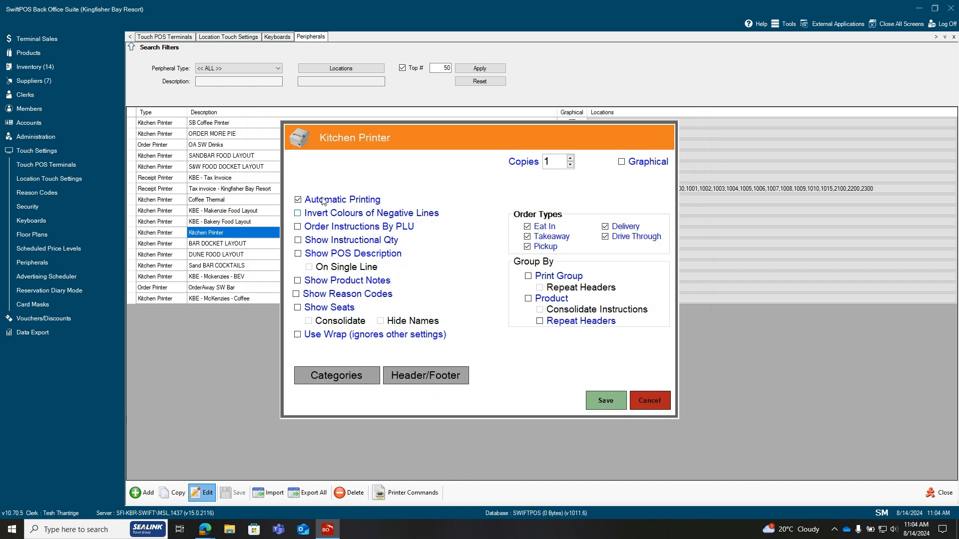
Fill the Kitchen Printer's header and footer with the default templates and look through the header text
{"action": "left_click", "coordinate": [448, 376]}
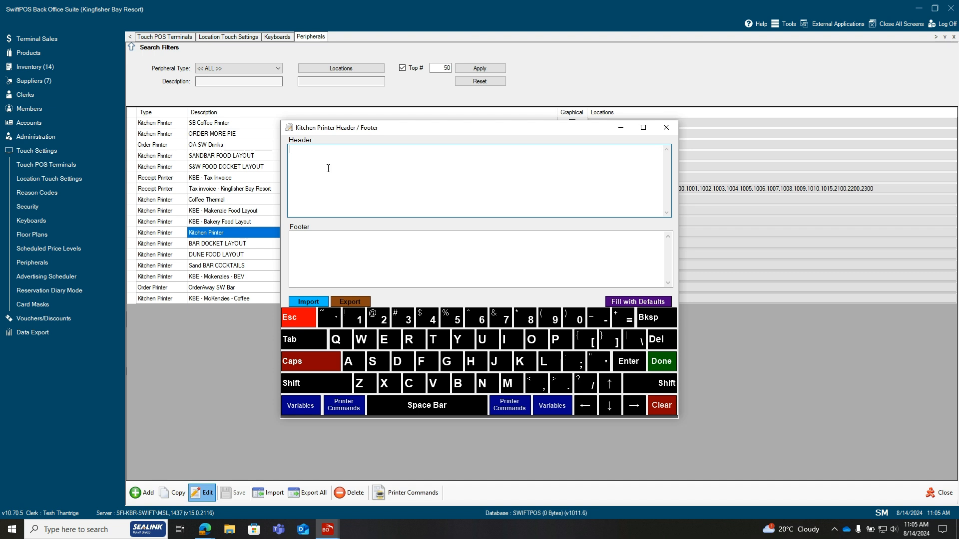
{"action": "left_click", "coordinate": [649, 302]}
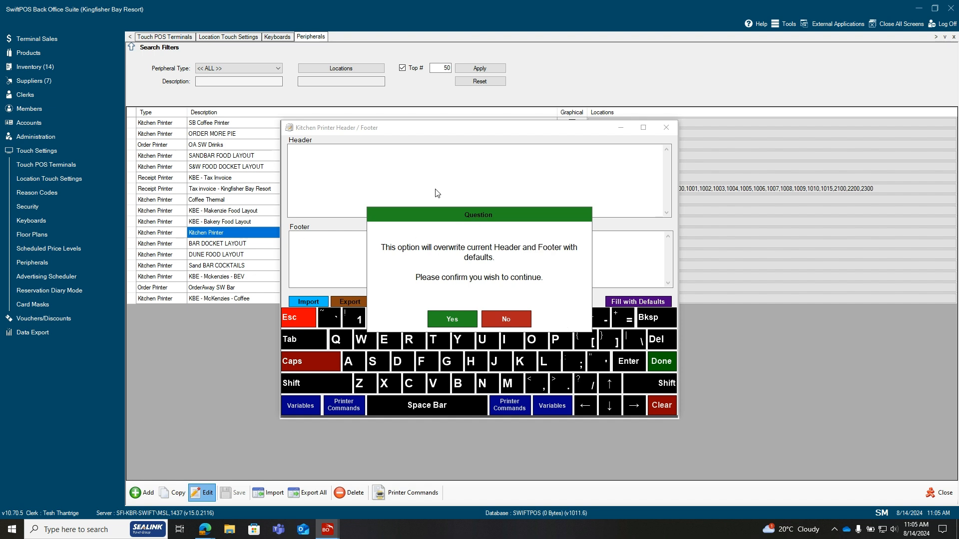
{"action": "left_click", "coordinate": [453, 319]}
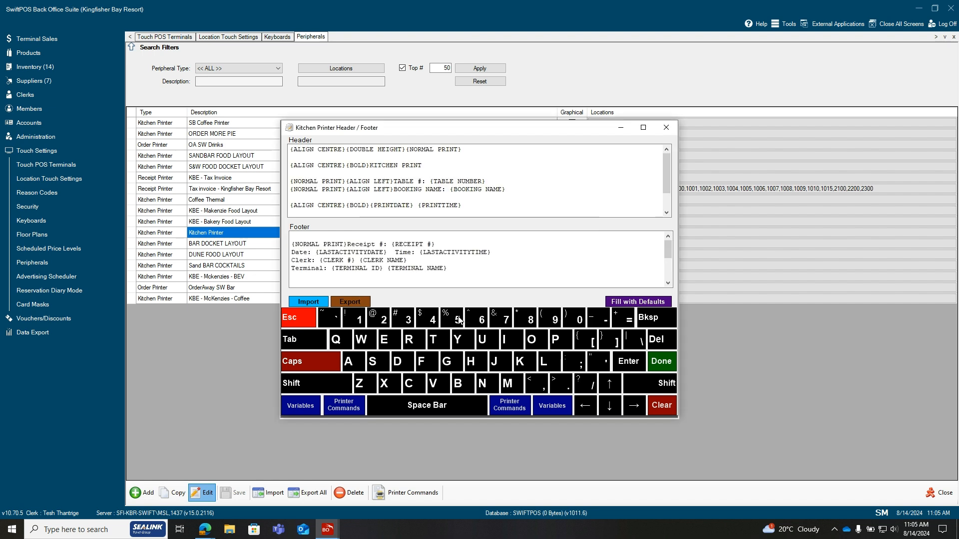
{"action": "left_click", "coordinate": [348, 194]}
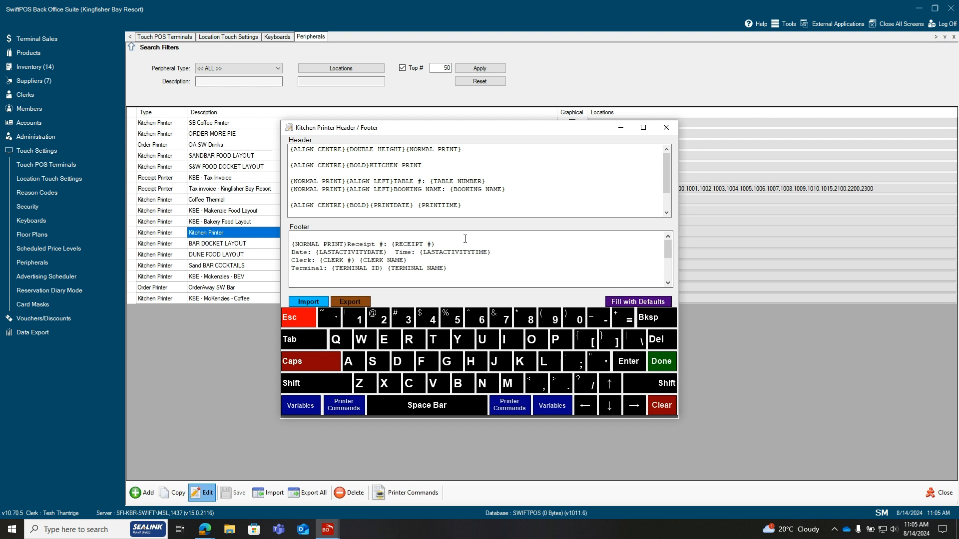
{"action": "mouse_move", "coordinate": [665, 174]}
{"action": "left_mouse_down"}
{"action": "mouse_move", "coordinate": [666, 196]}
{"action": "mouse_move", "coordinate": [664, 165]}
{"action": "left_mouse_up"}
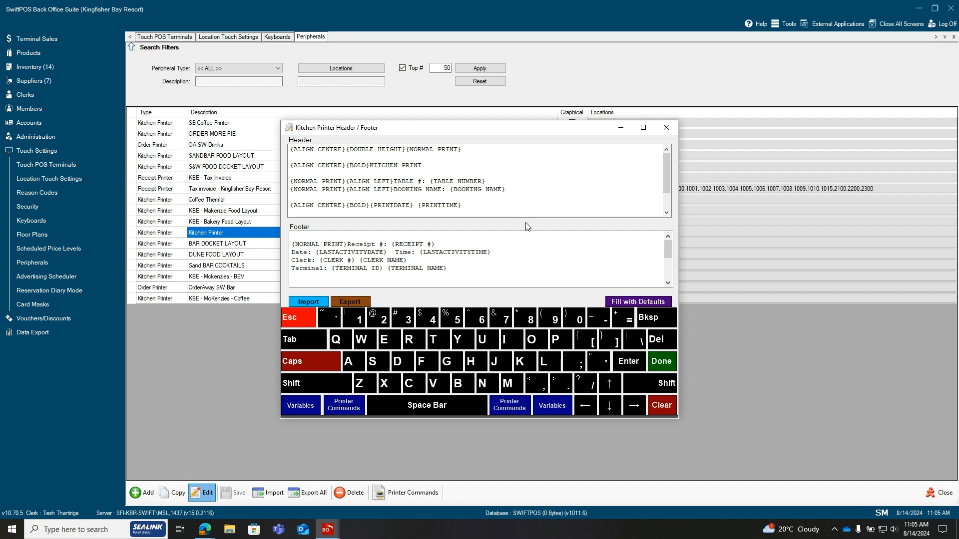
{"action": "left_click_drag", "start_coordinate": [669, 179], "coordinate": [666, 197]}
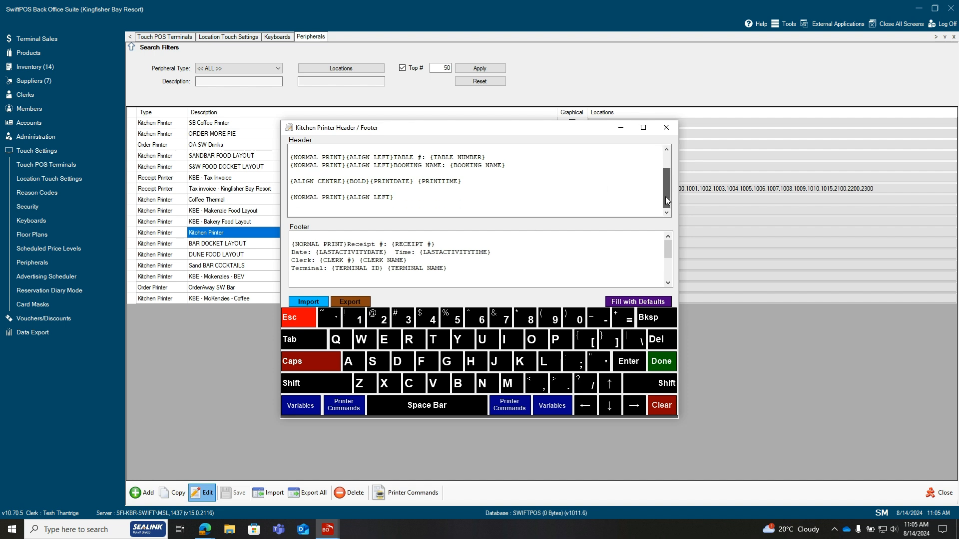
Insert the printer commands DOUBLE HEIGHT, COLOUR ON and RED PRINT on a new line at the end of the header
{"action": "left_click", "coordinate": [309, 208]}
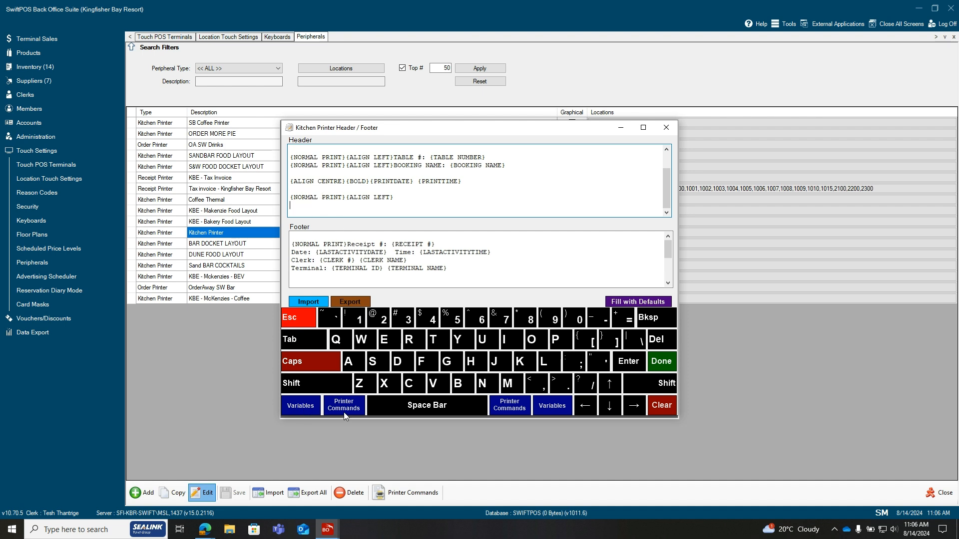
{"action": "left_click", "coordinate": [356, 411]}
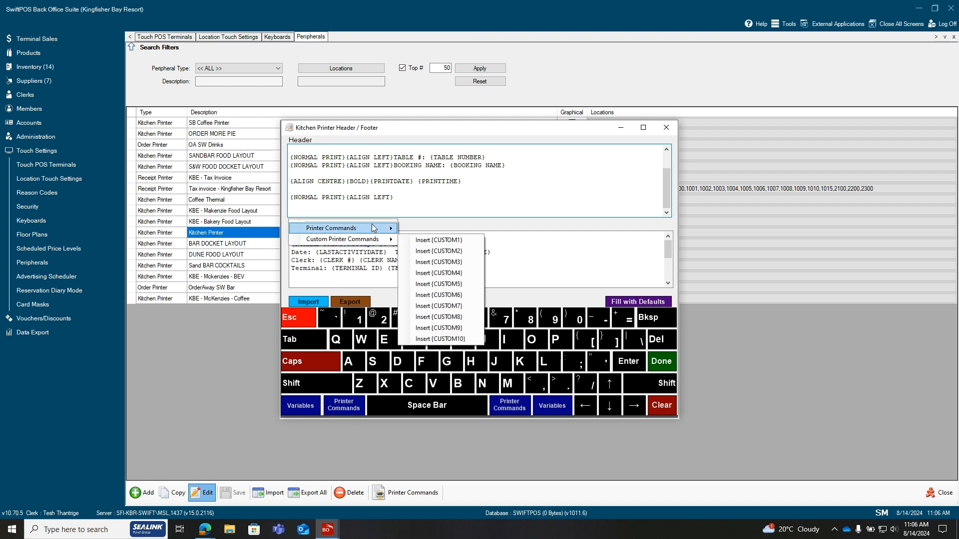
{"action": "mouse_move", "coordinate": [374, 228]}
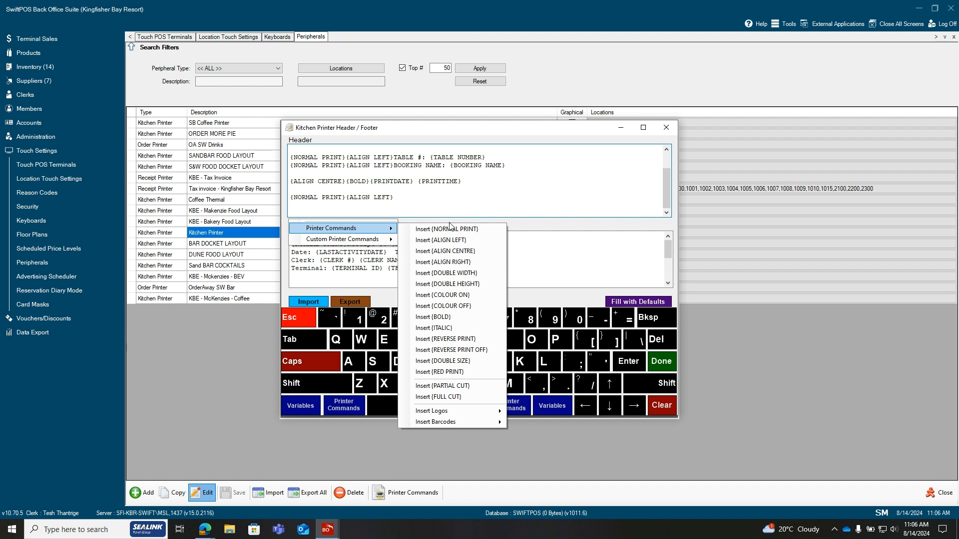
{"action": "left_click", "coordinate": [461, 288]}
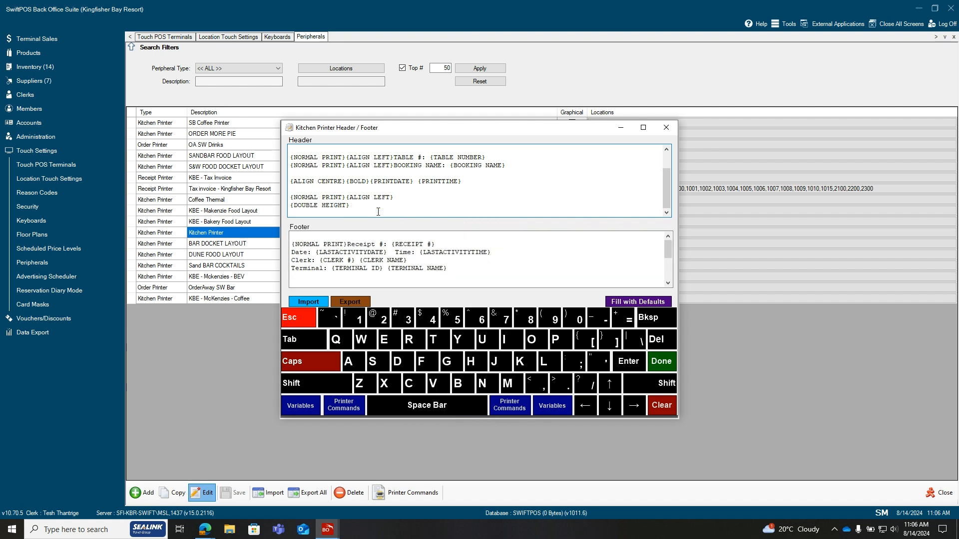
{"action": "left_click", "coordinate": [350, 411]}
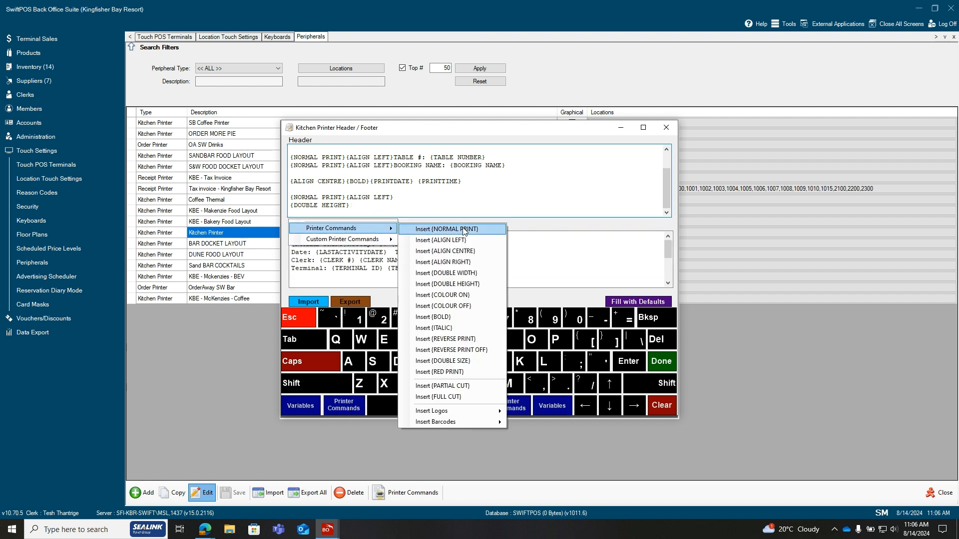
{"action": "left_click", "coordinate": [461, 298]}
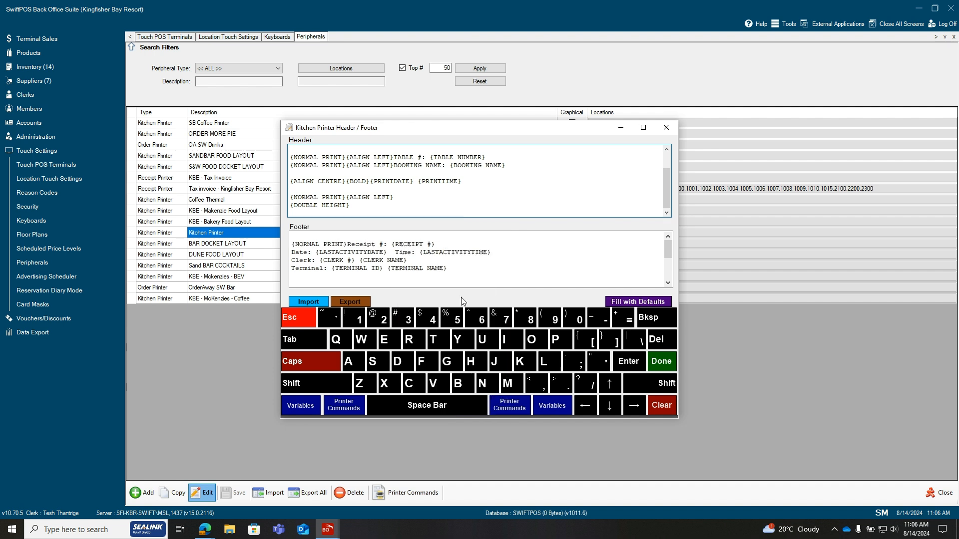
{"action": "left_click", "coordinate": [356, 410]}
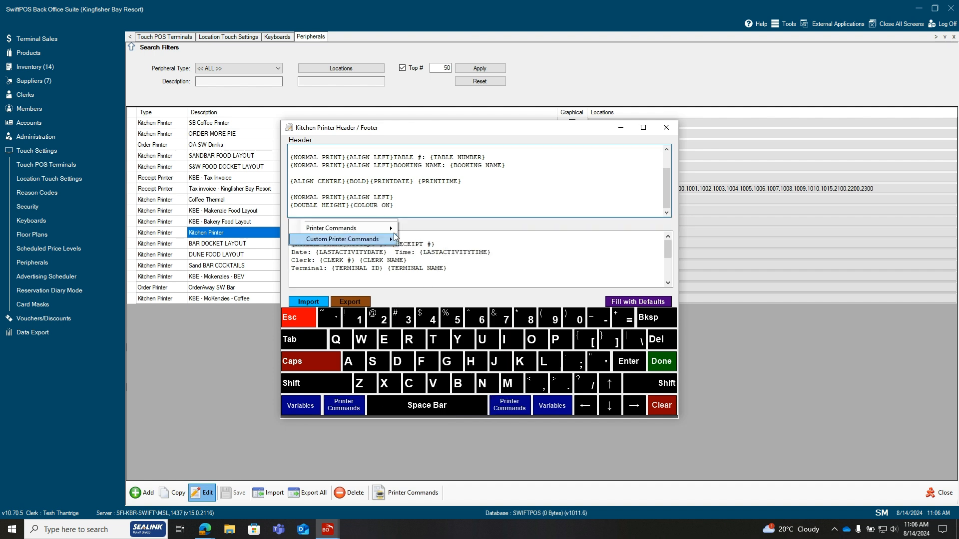
{"action": "mouse_move", "coordinate": [395, 233]}
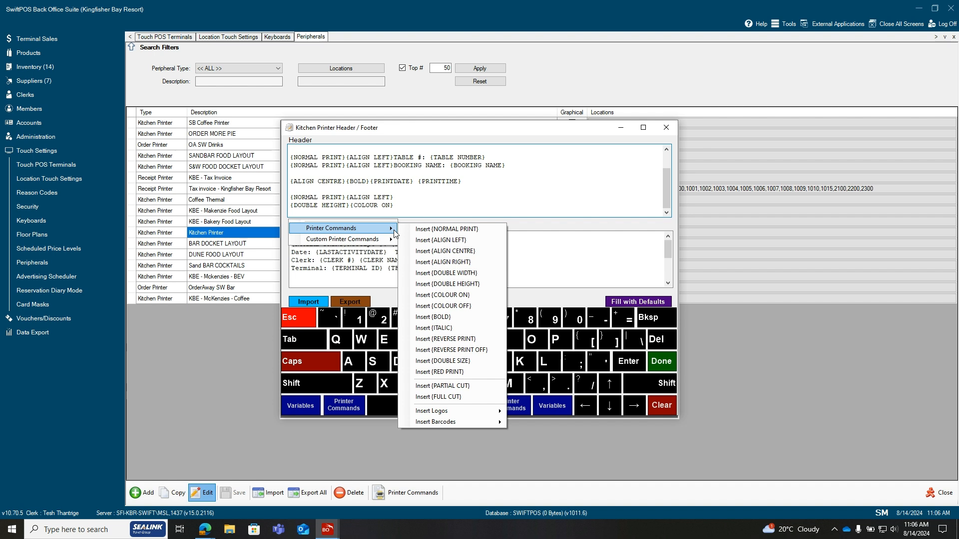
{"action": "left_click", "coordinate": [449, 372]}
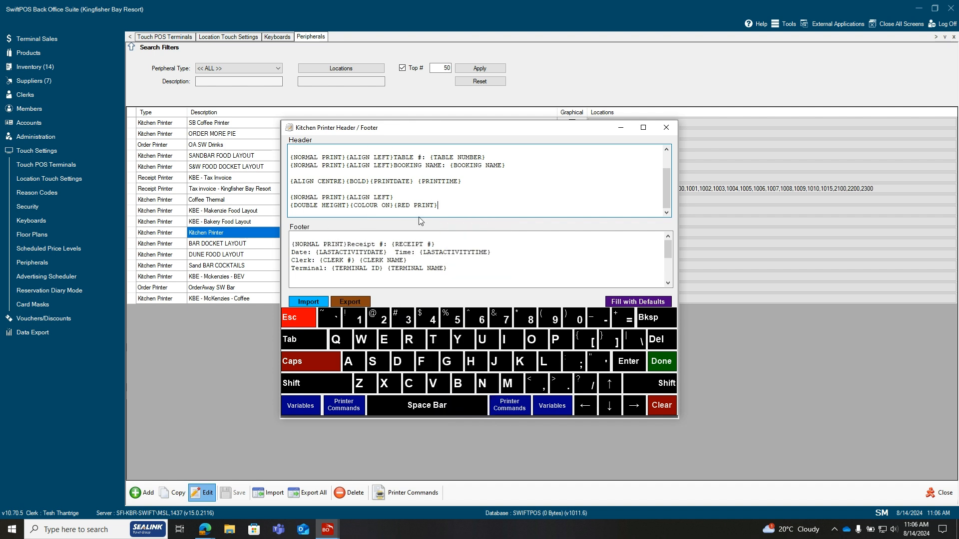
Append the ORDER TYPE variable to the header's last line, then accept the layout and save the Kitchen Printer
{"action": "left_click", "coordinate": [300, 405]}
{"action": "mouse_move", "coordinate": [331, 223]}
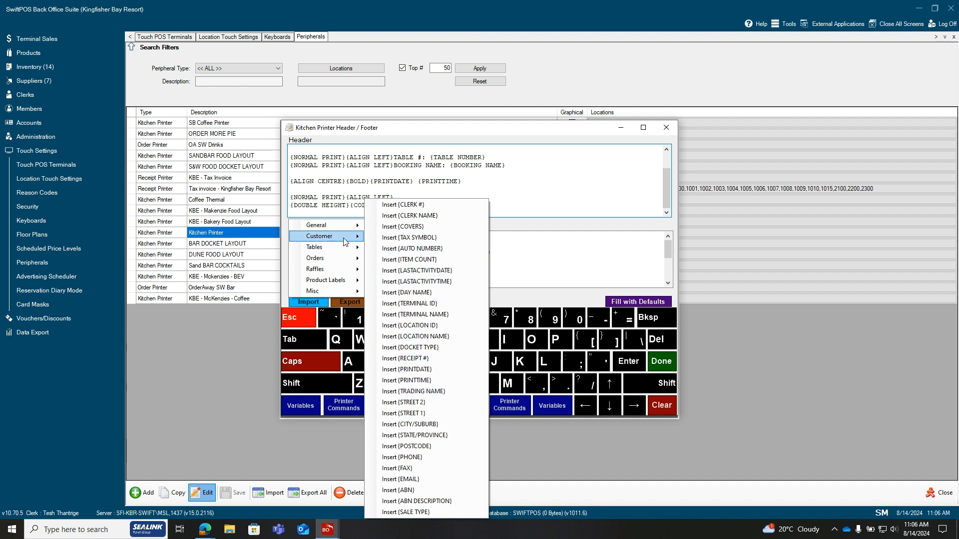
{"action": "mouse_move", "coordinate": [346, 239]}
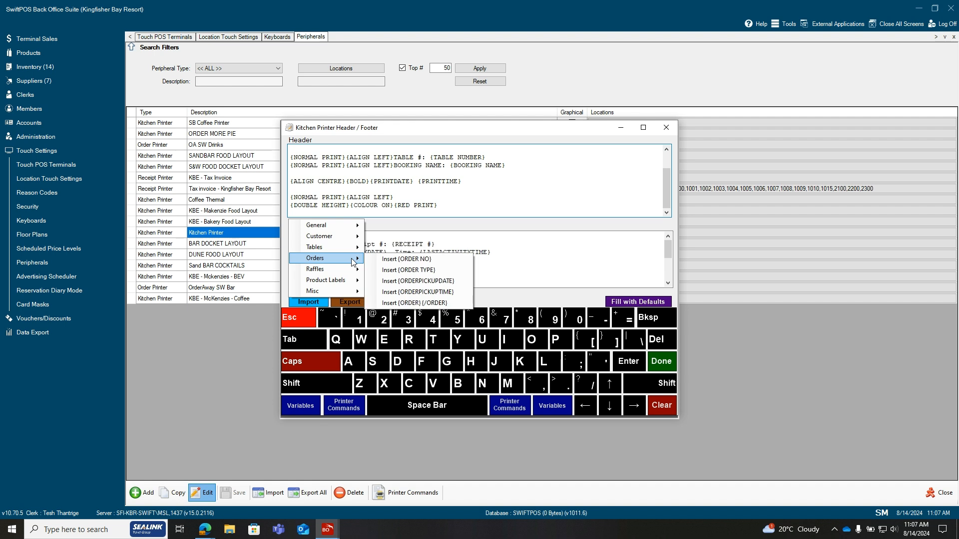
{"action": "left_click", "coordinate": [433, 271]}
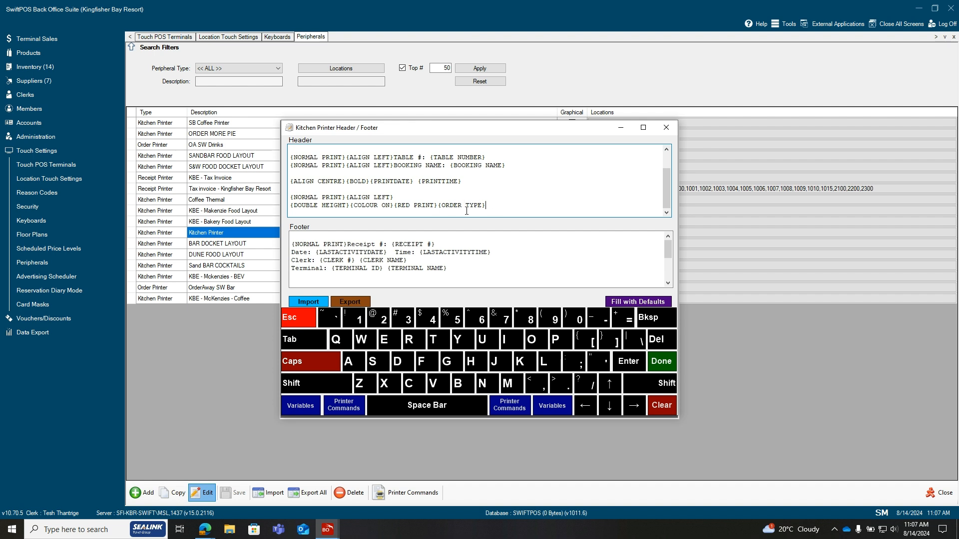
{"action": "left_click", "coordinate": [663, 361]}
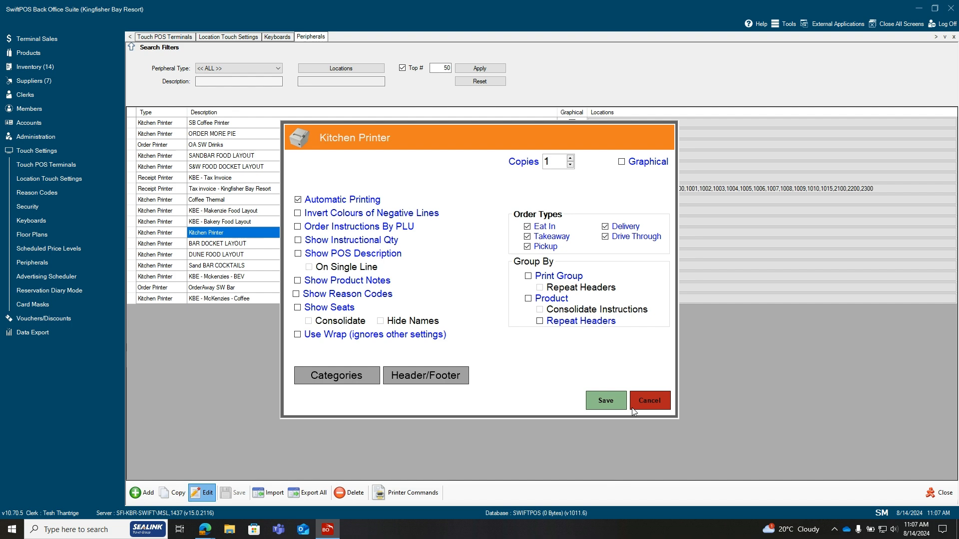
{"action": "left_click", "coordinate": [602, 400]}
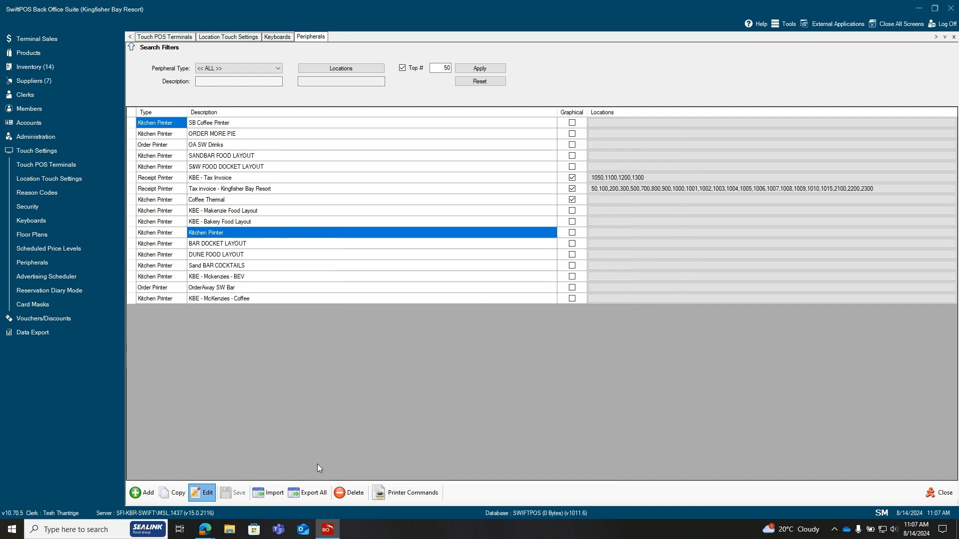
On the KBR - SAND AND WOOD keyboard, link the TAKEAWAY button to function key 19, Order Type
{"action": "left_click", "coordinate": [277, 37]}
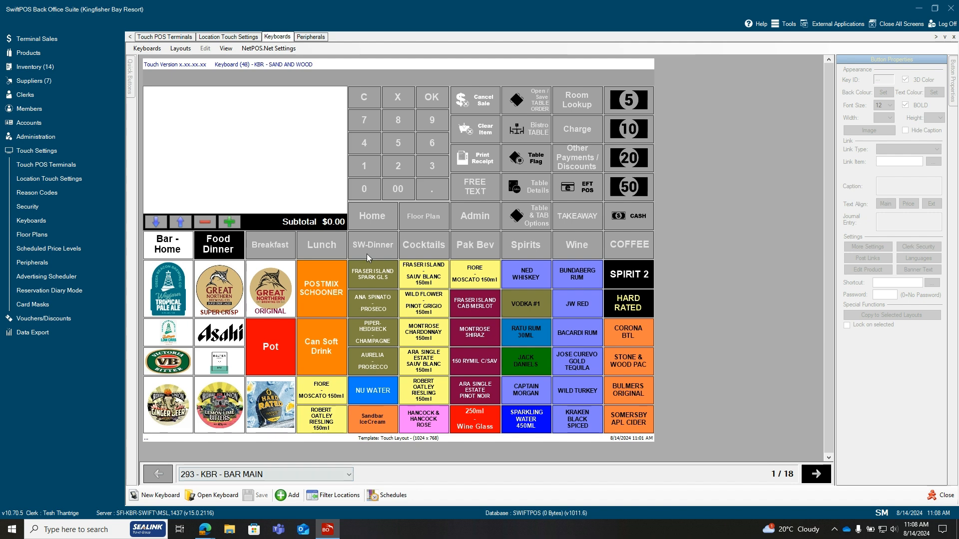
{"action": "left_click", "coordinate": [373, 247]}
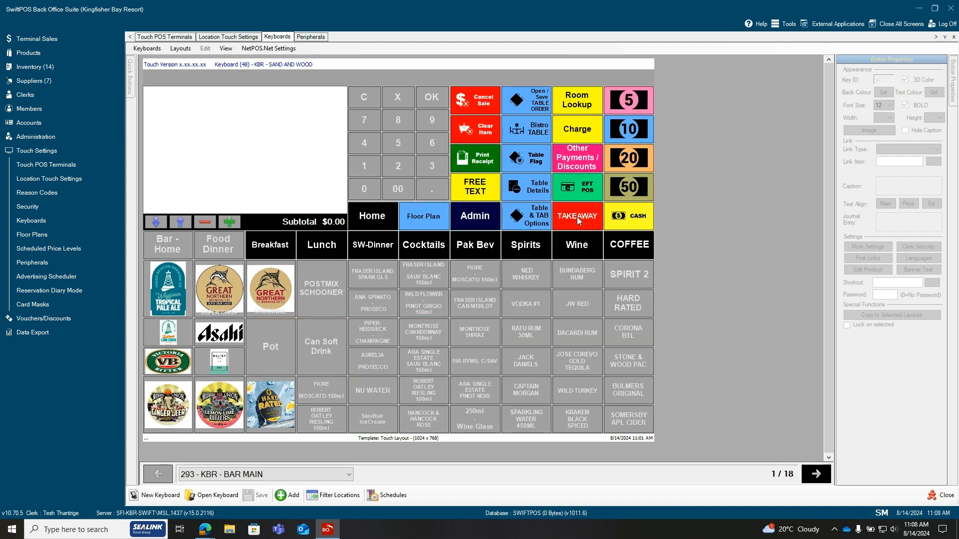
{"action": "left_click", "coordinate": [577, 216]}
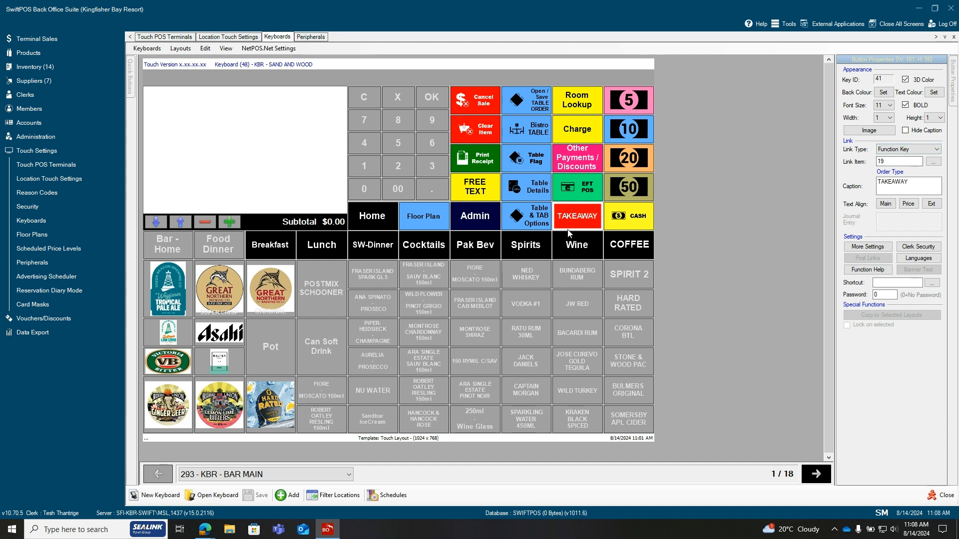
{"action": "left_click", "coordinate": [936, 152]}
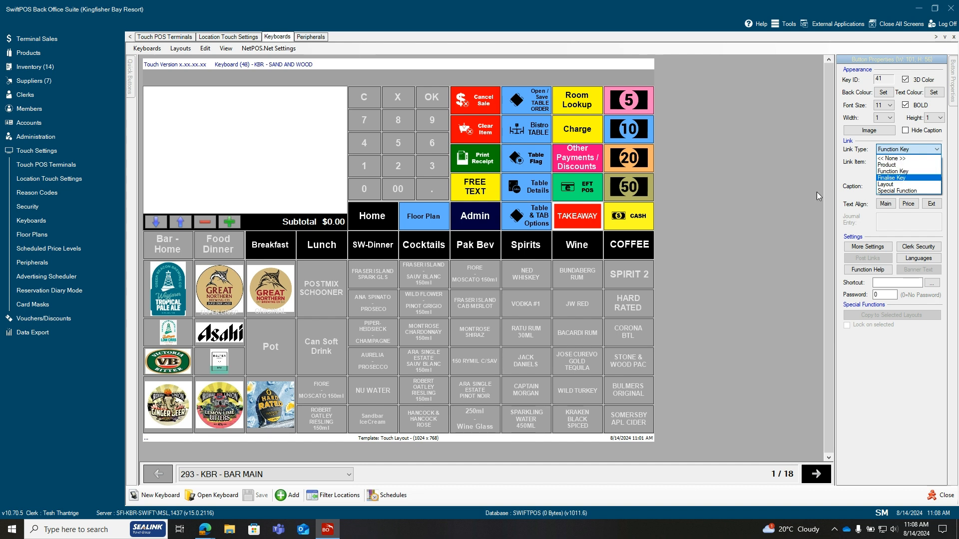
{"action": "left_click", "coordinate": [916, 172]}
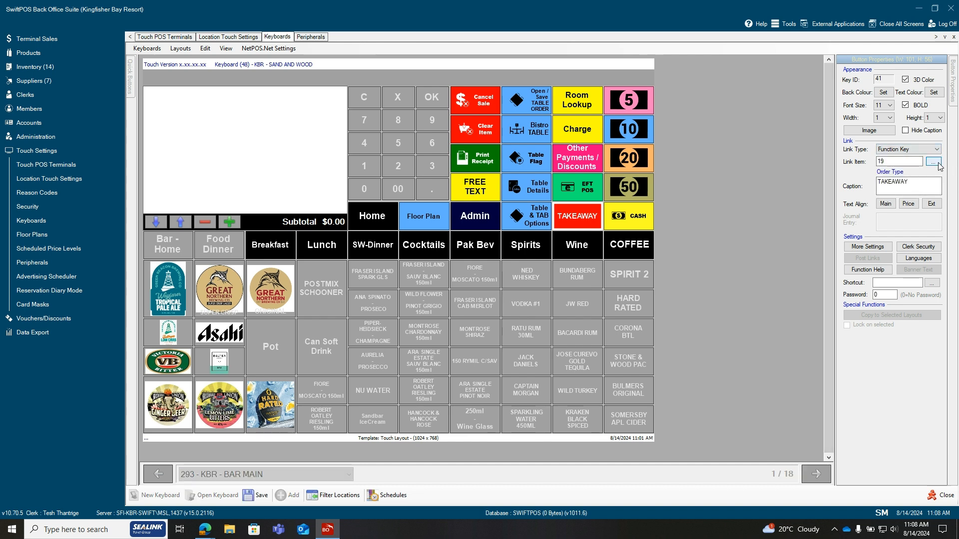
{"action": "left_click", "coordinate": [933, 162]}
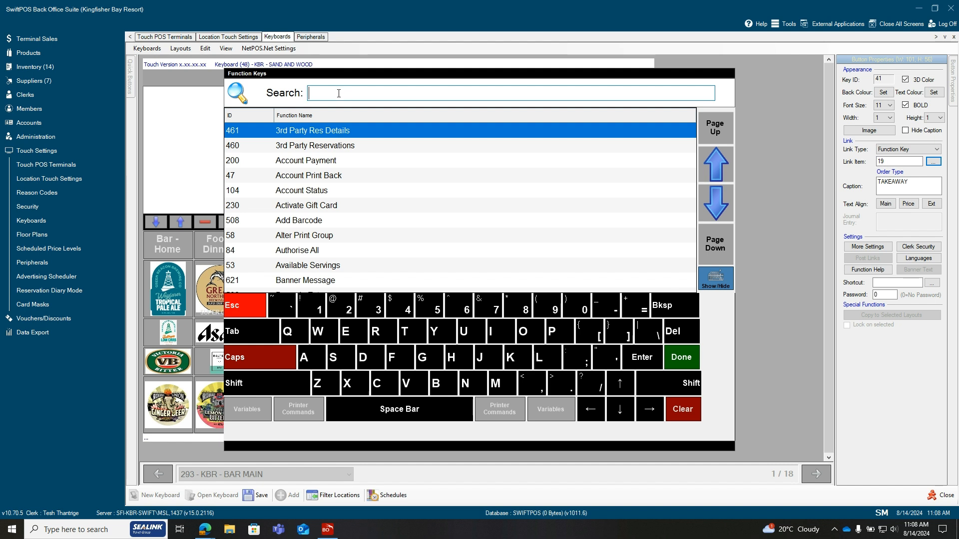
{"action": "type", "text": "19"}
{"action": "key", "text": "Return"}
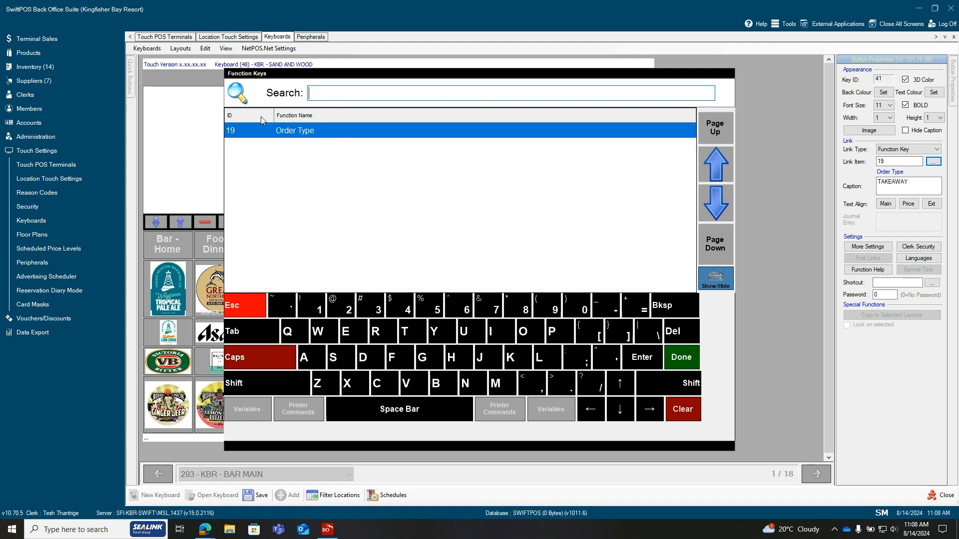
{"action": "double_click", "coordinate": [324, 131]}
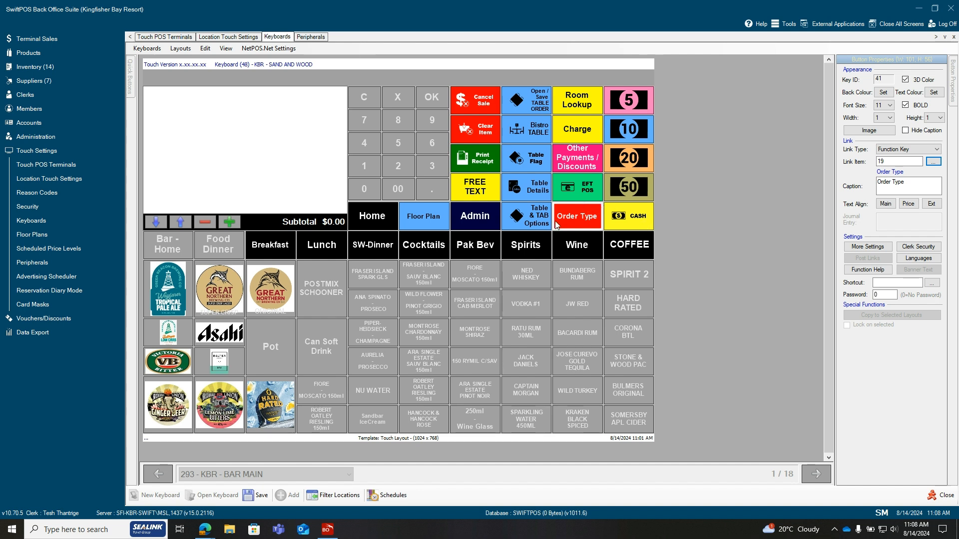
Replace the caption of the Order Type button with TAKEAWAY
{"action": "left_click", "coordinate": [912, 183]}
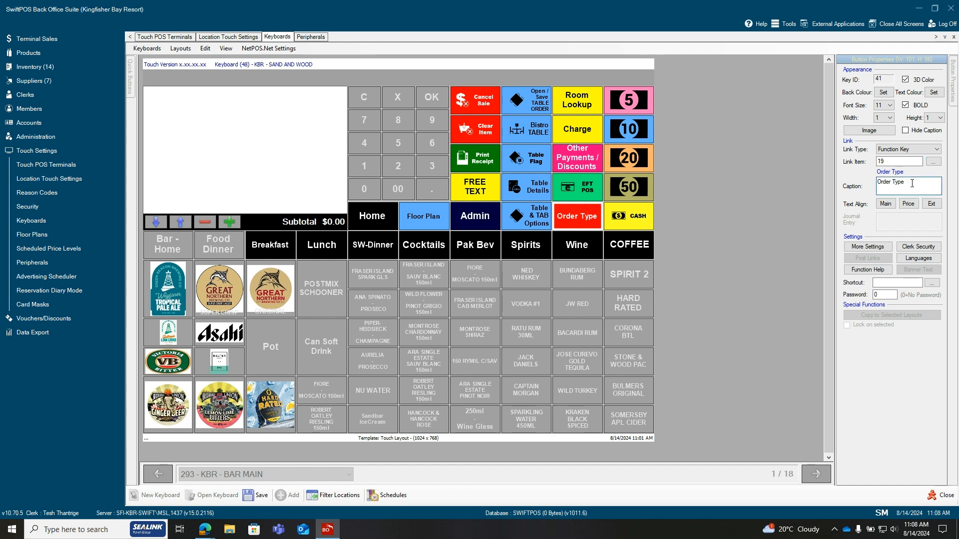
{"action": "key", "text": "BackSpace"}
{"action": "key", "text": "BackSpace"}
{"action": "key", "text": "BackSpace"}
{"action": "key", "text": "BackSpace"}
{"action": "key", "text": "BackSpace"}
{"action": "key", "text": "BackSpace"}
{"action": "key", "text": "BackSpace"}
{"action": "key", "text": "BackSpace"}
{"action": "key", "text": "BackSpace"}
{"action": "key", "text": "BackSpace"}
{"action": "type", "text": "TAKE"}
{"action": "key", "text": "Caps_Lock"}
{"action": "type", "text": "AWAY"}
Set the TAKEAWAY button's order type to Takeaway in its additional settings and save the keyboard
{"action": "left_click", "coordinate": [872, 249]}
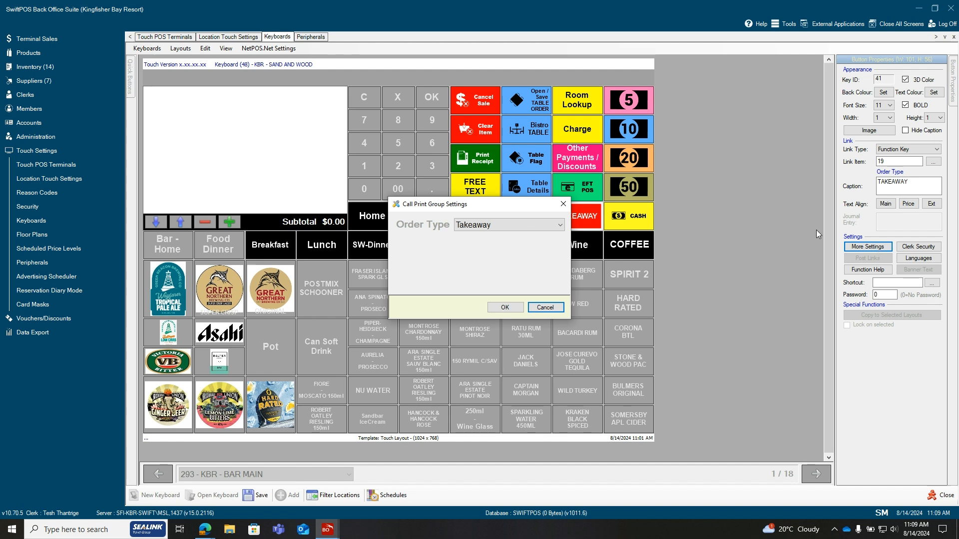
{"action": "left_click", "coordinate": [559, 225]}
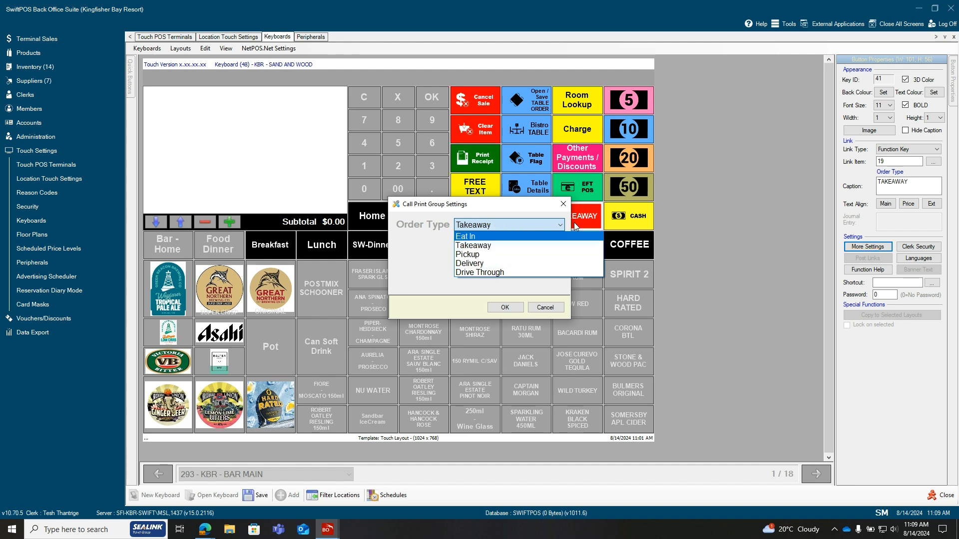
{"action": "left_click", "coordinate": [500, 252]}
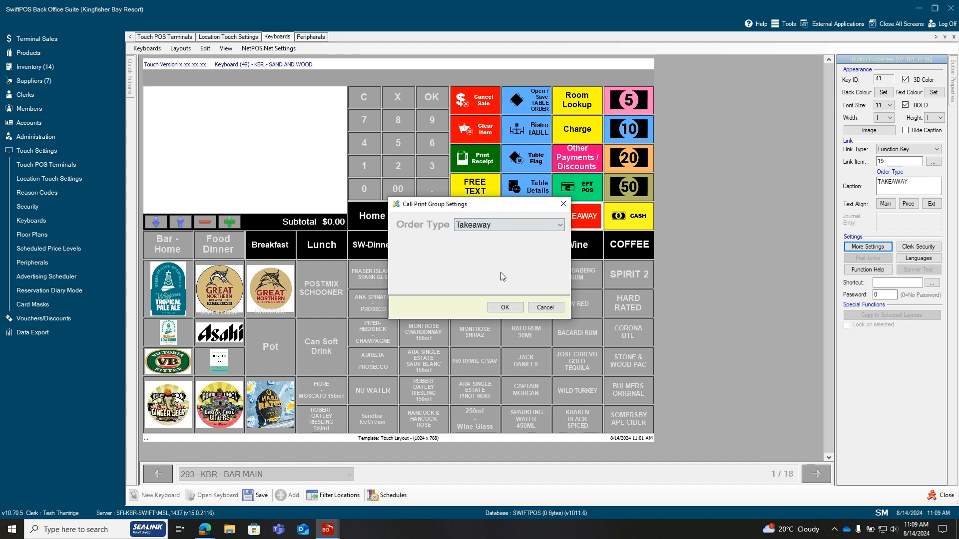
{"action": "left_click", "coordinate": [515, 308]}
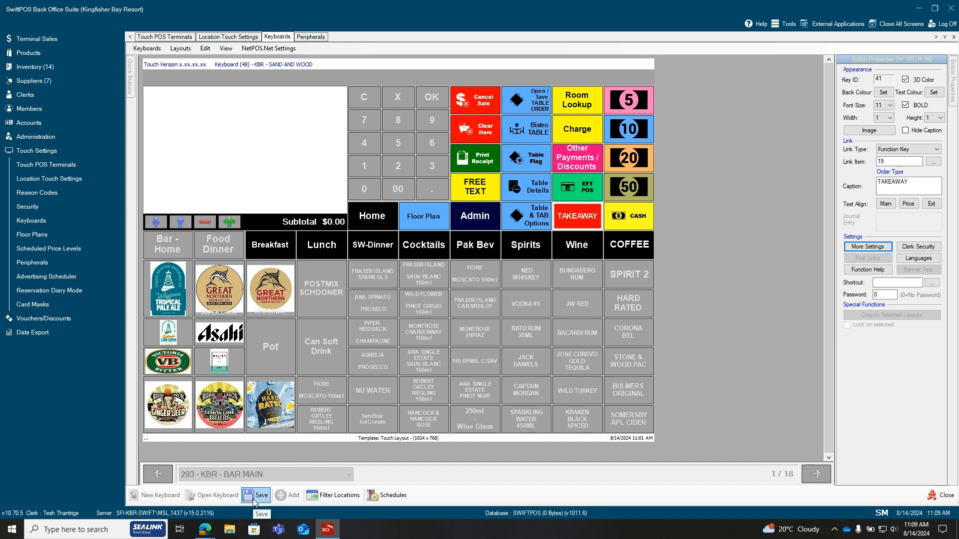
{"action": "left_click", "coordinate": [255, 502]}
Look at the location touch settings and the list of Touch POS terminals
{"action": "left_click", "coordinate": [229, 39]}
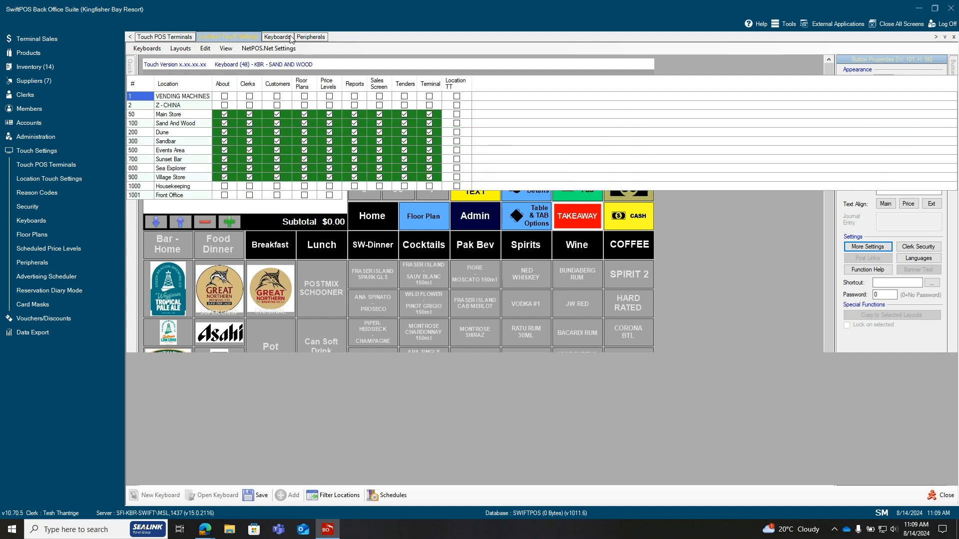
{"action": "left_click", "coordinate": [156, 37]}
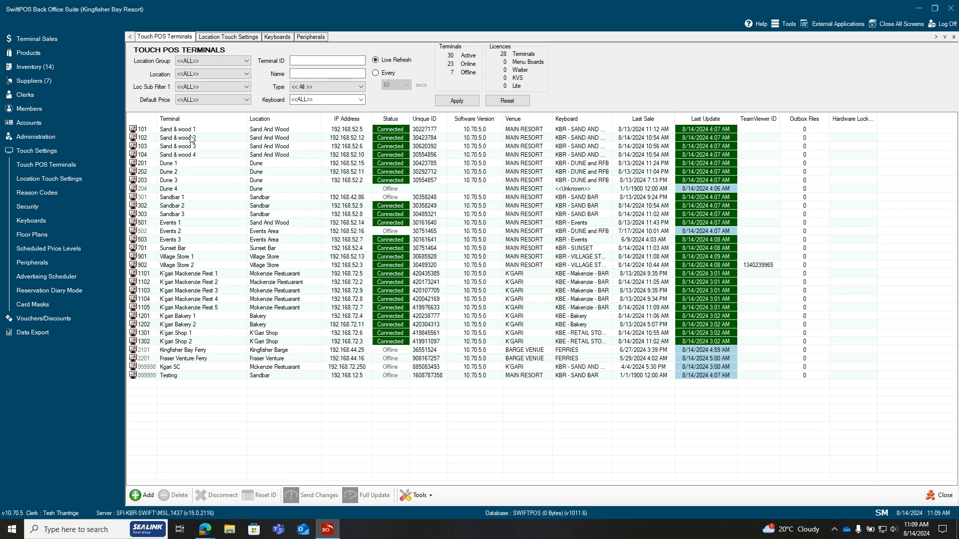
Reopen the Kitchen Printer peripheral and check its non-graphical header and footer, leaving the Graphical option off
{"action": "left_click", "coordinate": [314, 36]}
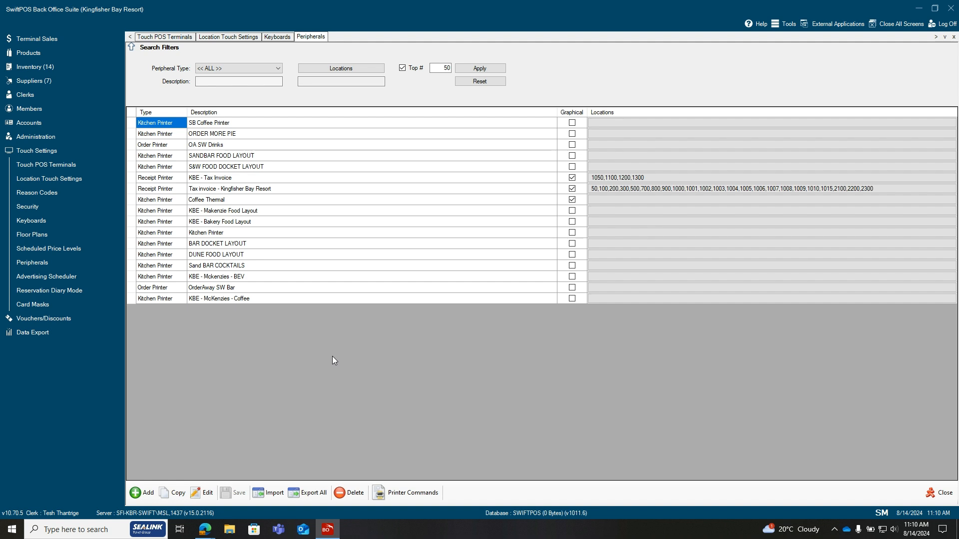
{"action": "double_click", "coordinate": [220, 236]}
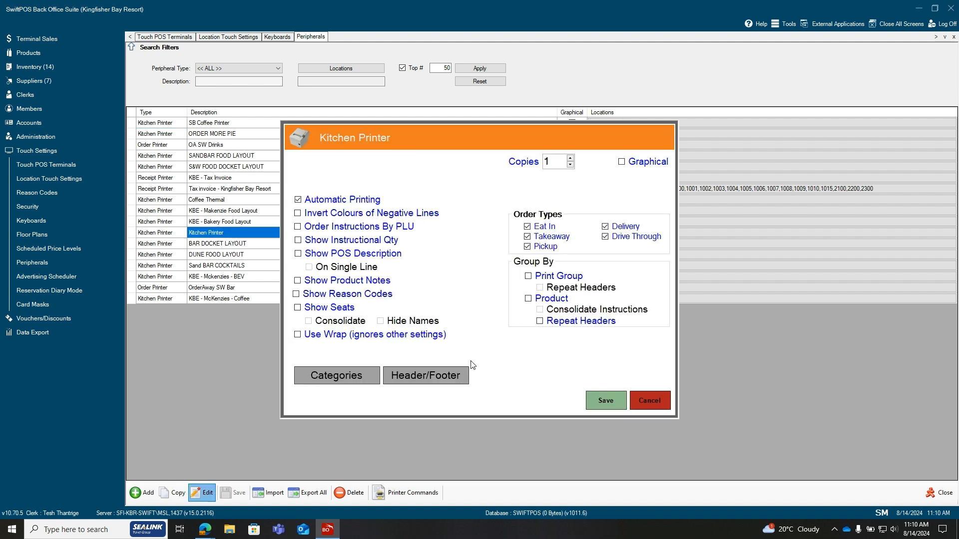
{"action": "left_click", "coordinate": [622, 162]}
{"action": "left_click", "coordinate": [621, 162]}
{"action": "left_click", "coordinate": [429, 376]}
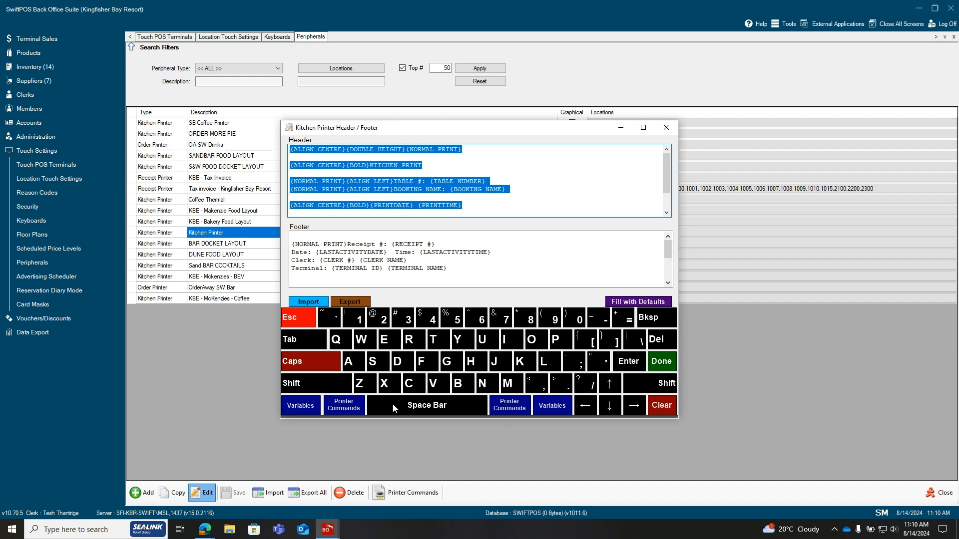
{"action": "left_click", "coordinate": [294, 317]}
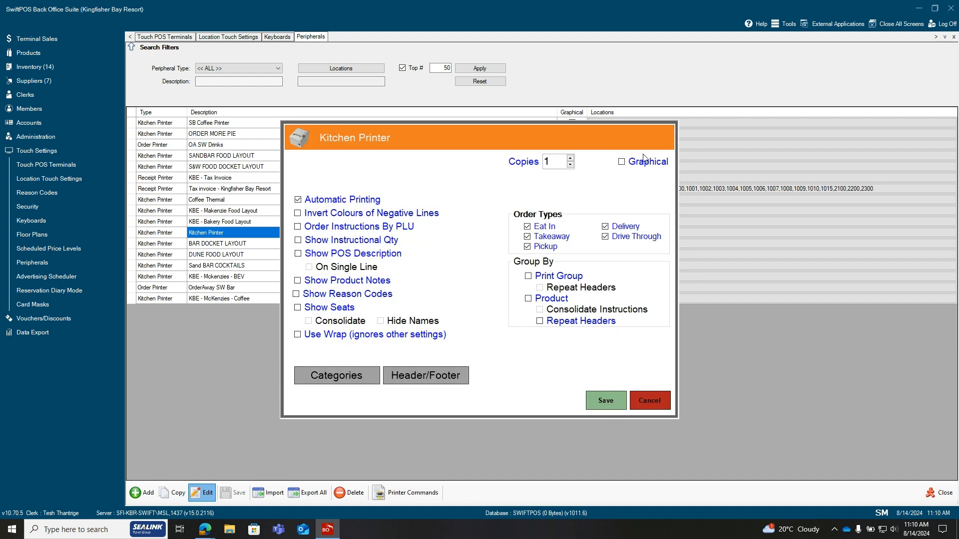
Turn on the Graphical option for the Kitchen Printer and browse the variables available for a new header item
{"action": "left_click", "coordinate": [621, 163]}
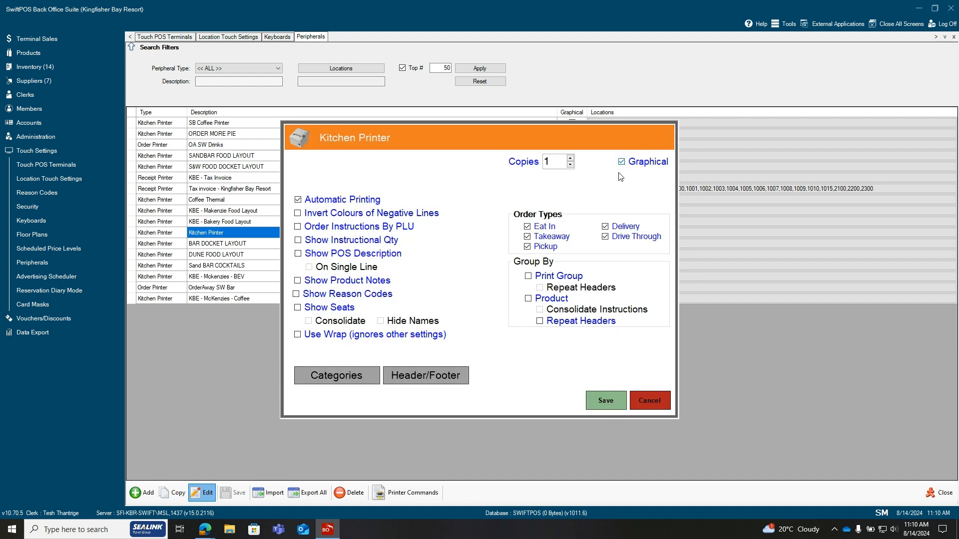
{"action": "left_click", "coordinate": [448, 378]}
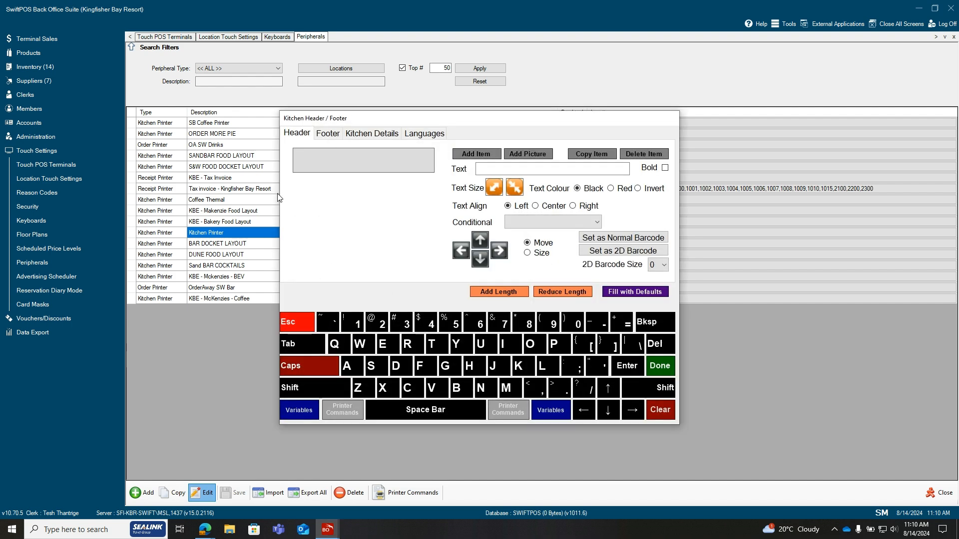
{"action": "left_click", "coordinate": [470, 157]}
{"action": "mouse_move", "coordinate": [522, 174]}
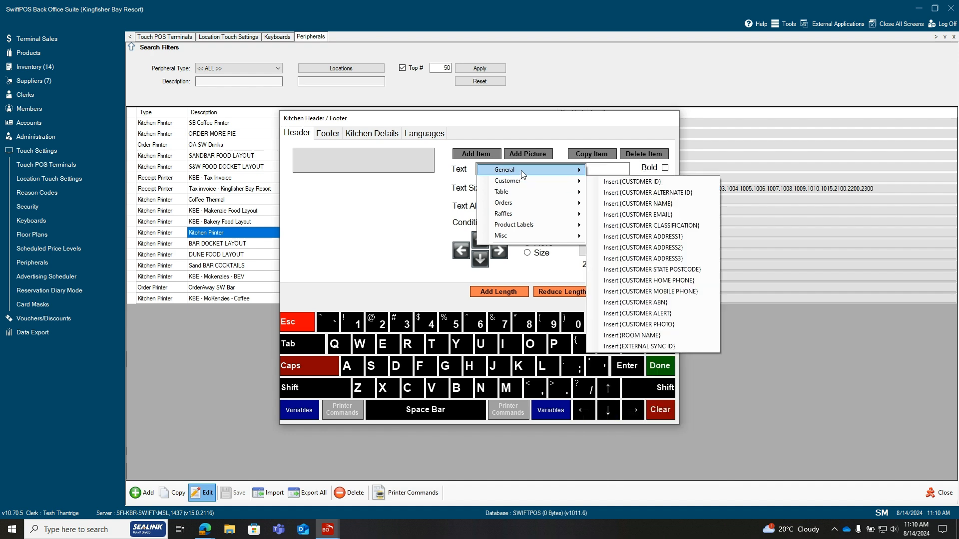
Add a footer item containing the {CLERK NAME} variable to the Kitchen Printer's graphical layout
{"action": "left_click", "coordinate": [326, 136]}
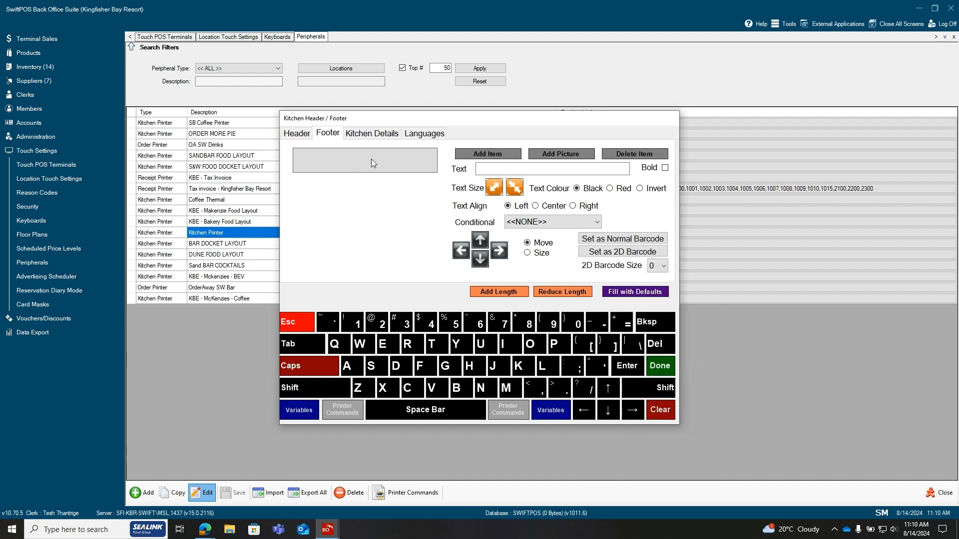
{"action": "left_click", "coordinate": [468, 154]}
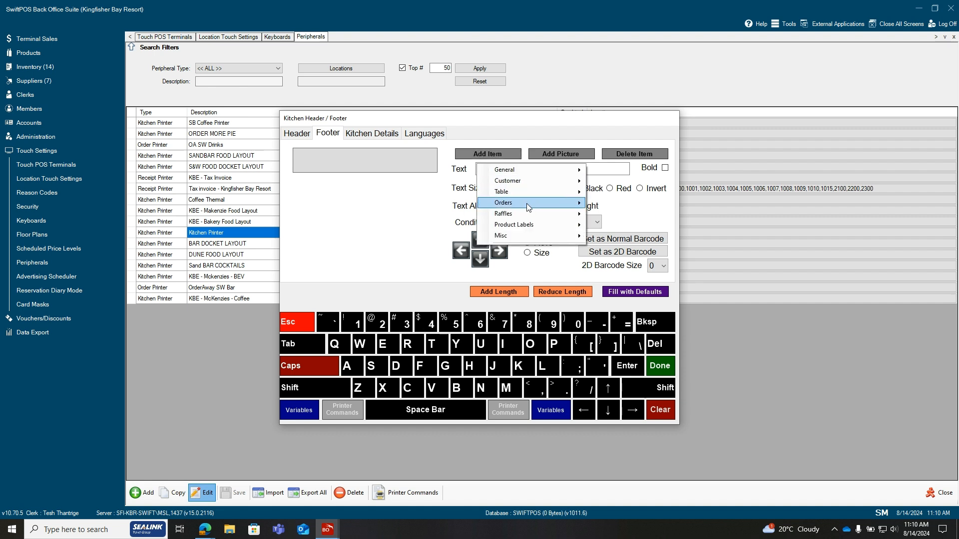
{"action": "mouse_move", "coordinate": [525, 172]}
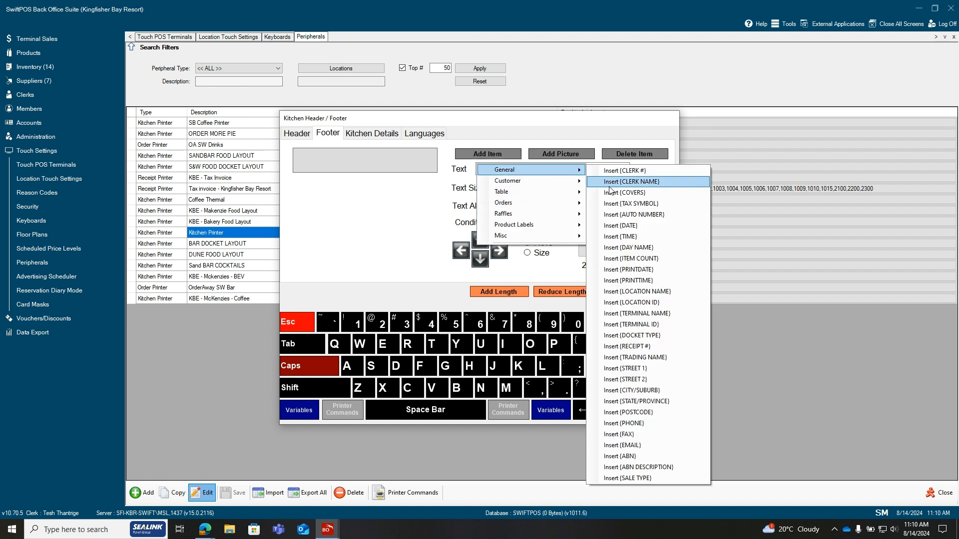
{"action": "left_click", "coordinate": [629, 182]}
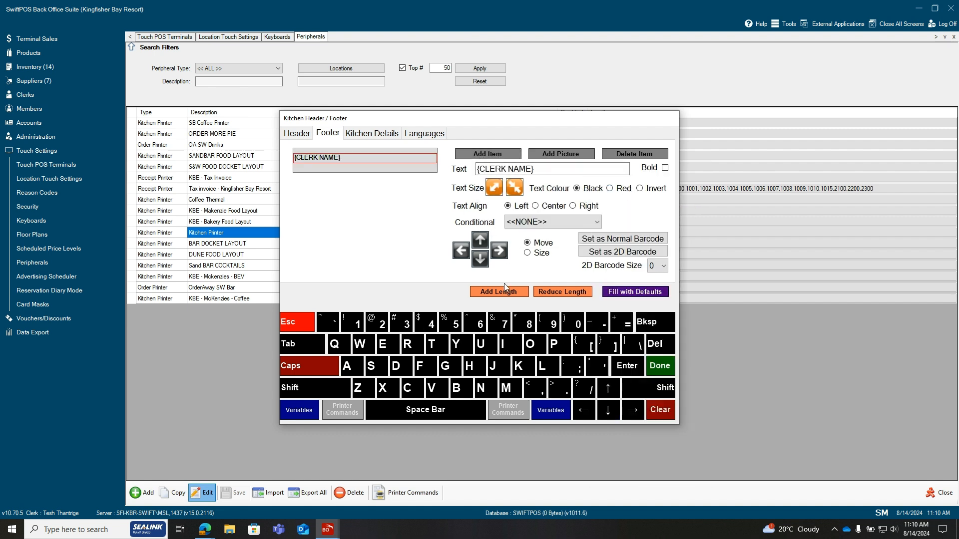
Try repositioning the {CLERK NAME} footer item in each direction and set its text colour to Red
{"action": "left_click", "coordinate": [482, 242]}
{"action": "left_click", "coordinate": [481, 260]}
{"action": "left_click", "coordinate": [481, 260]}
{"action": "left_click", "coordinate": [499, 252]}
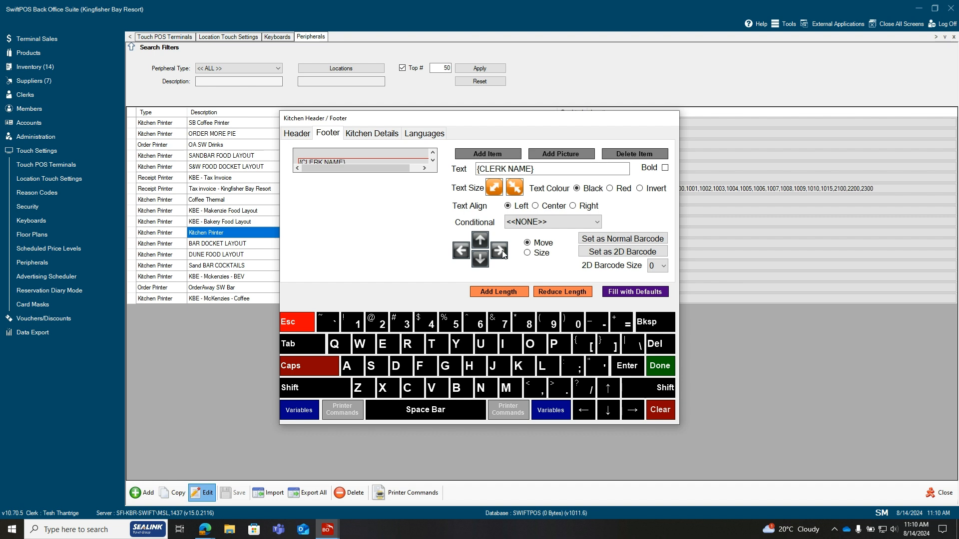
{"action": "left_click", "coordinate": [462, 251]}
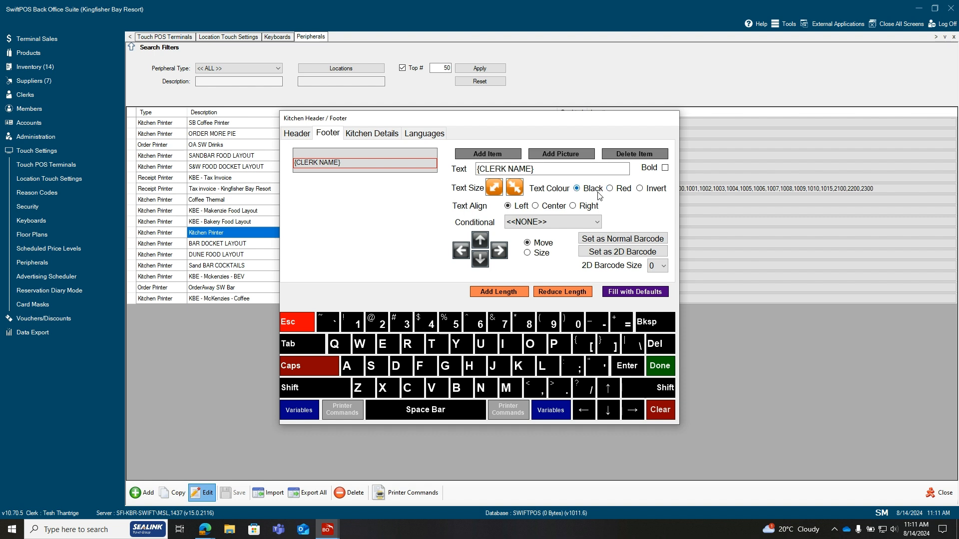
{"action": "left_click", "coordinate": [610, 189]}
Set the text colour of the Instruction Line and Product Notes to Red in the kitchen details
{"action": "left_click", "coordinate": [384, 137]}
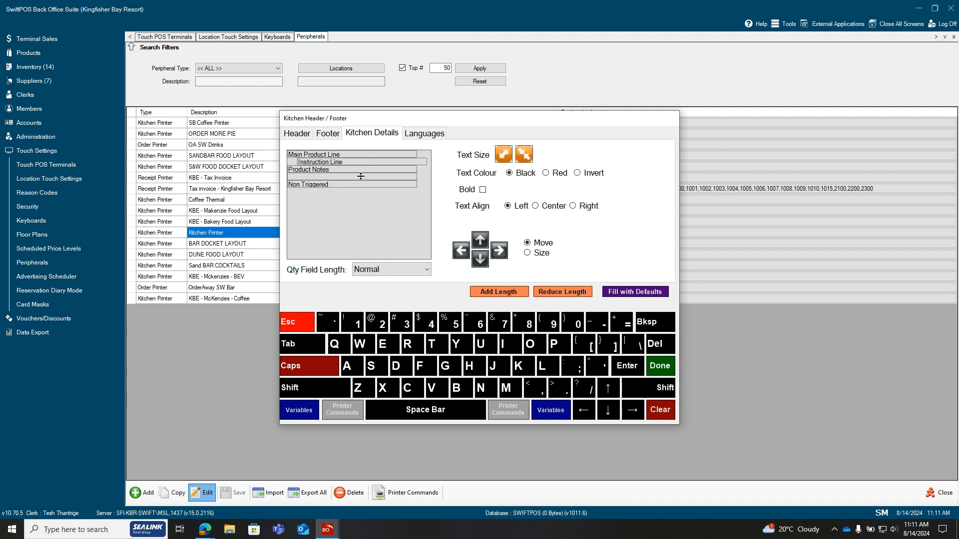
{"action": "left_click", "coordinate": [353, 165]}
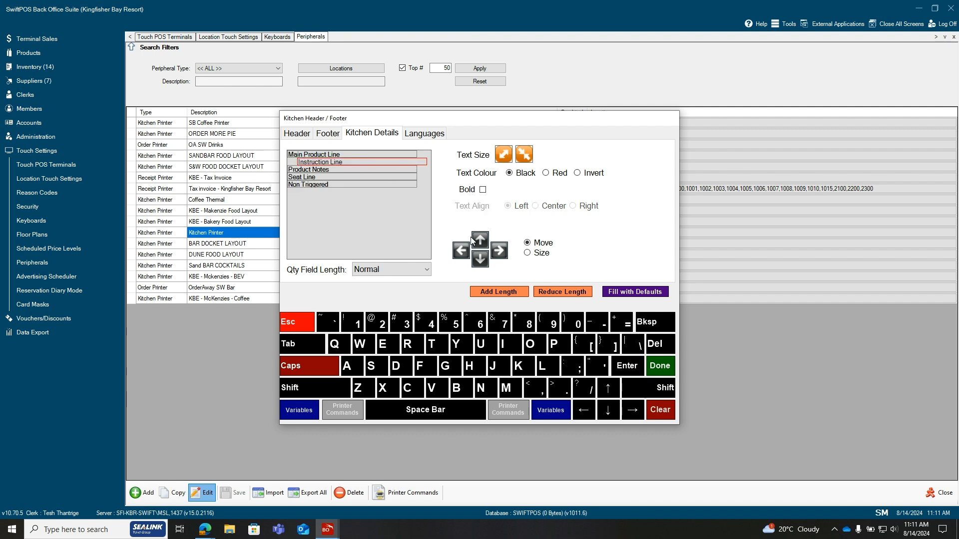
{"action": "left_click", "coordinate": [547, 173]}
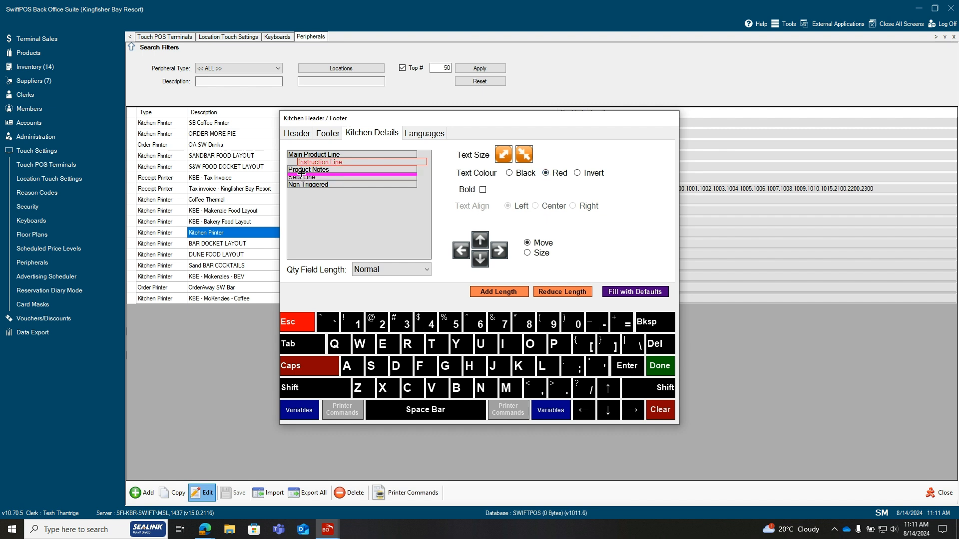
{"action": "left_click", "coordinate": [337, 171]}
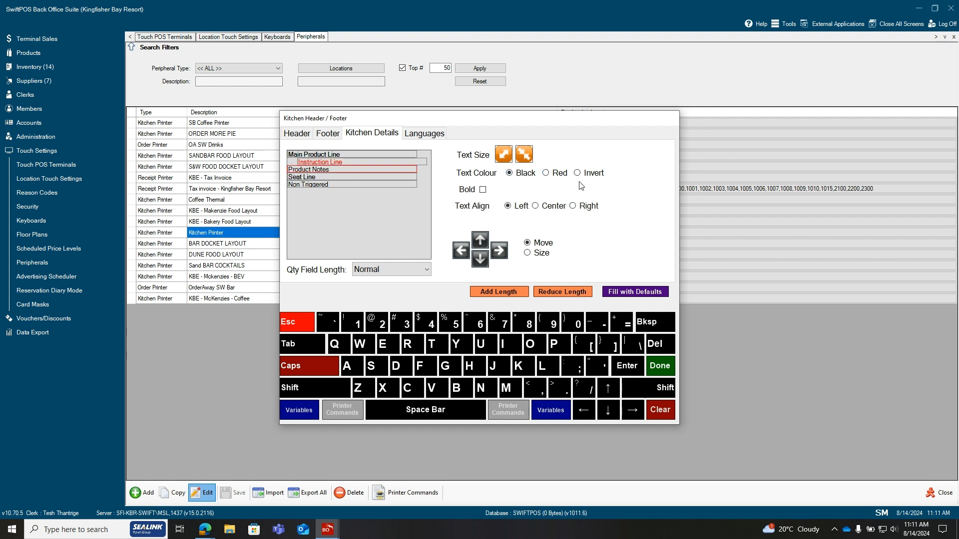
{"action": "left_click", "coordinate": [546, 174]}
Try moving the Product Notes line right, up and down in the kitchen details layout
{"action": "left_click", "coordinate": [497, 253]}
{"action": "left_click", "coordinate": [480, 241]}
{"action": "left_click", "coordinate": [481, 255]}
Look at the languages available for the kitchen docket, and close the Kitchen Printer settings without saving
{"action": "left_click", "coordinate": [424, 133]}
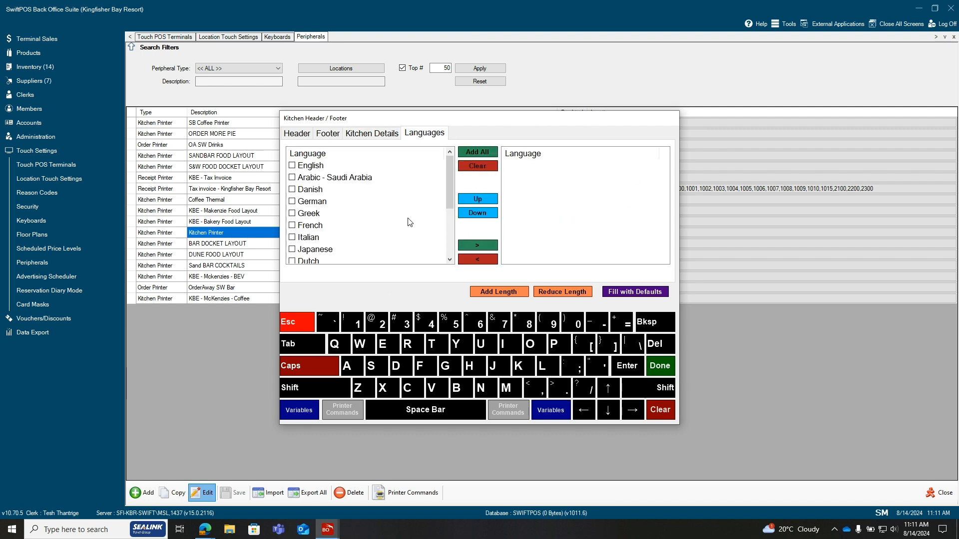
{"action": "left_click", "coordinate": [362, 134]}
{"action": "left_click", "coordinate": [311, 326]}
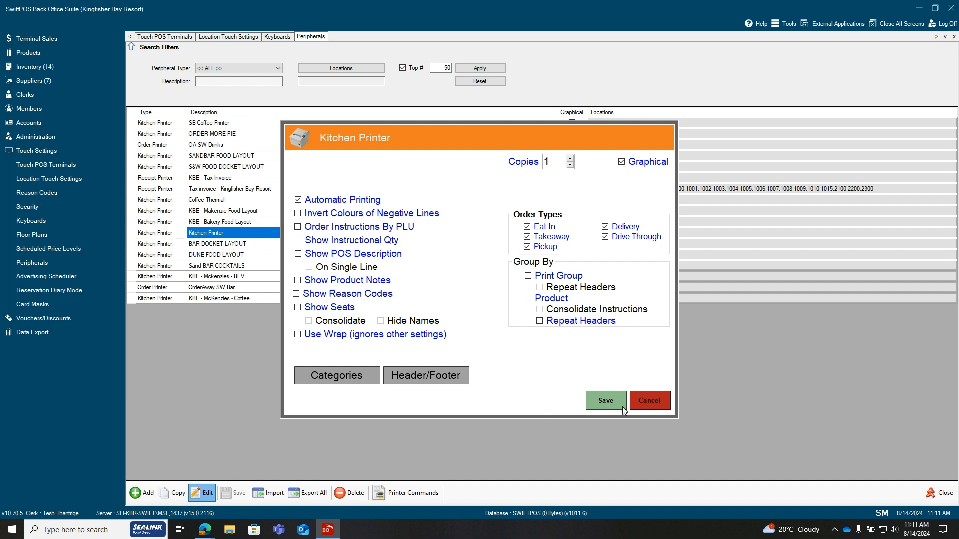
{"action": "left_click", "coordinate": [658, 403]}
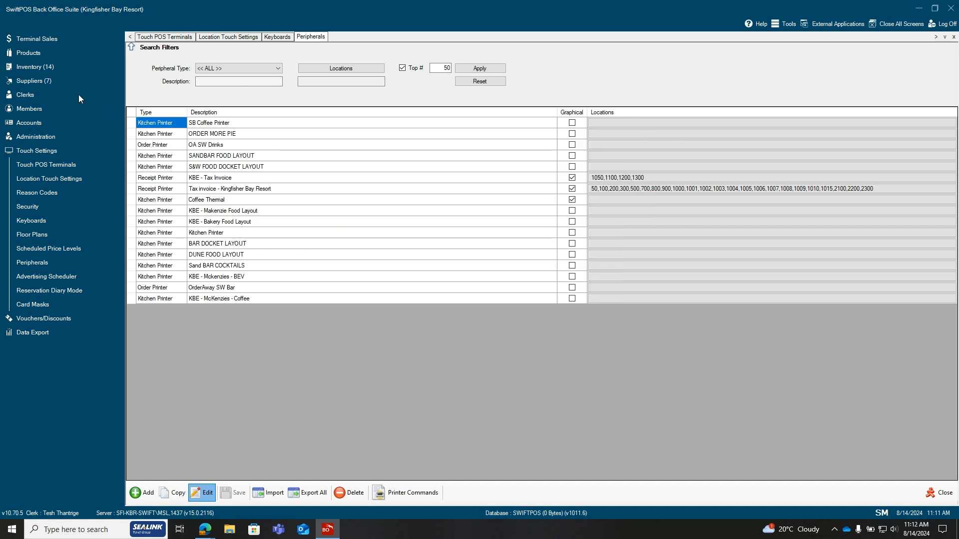